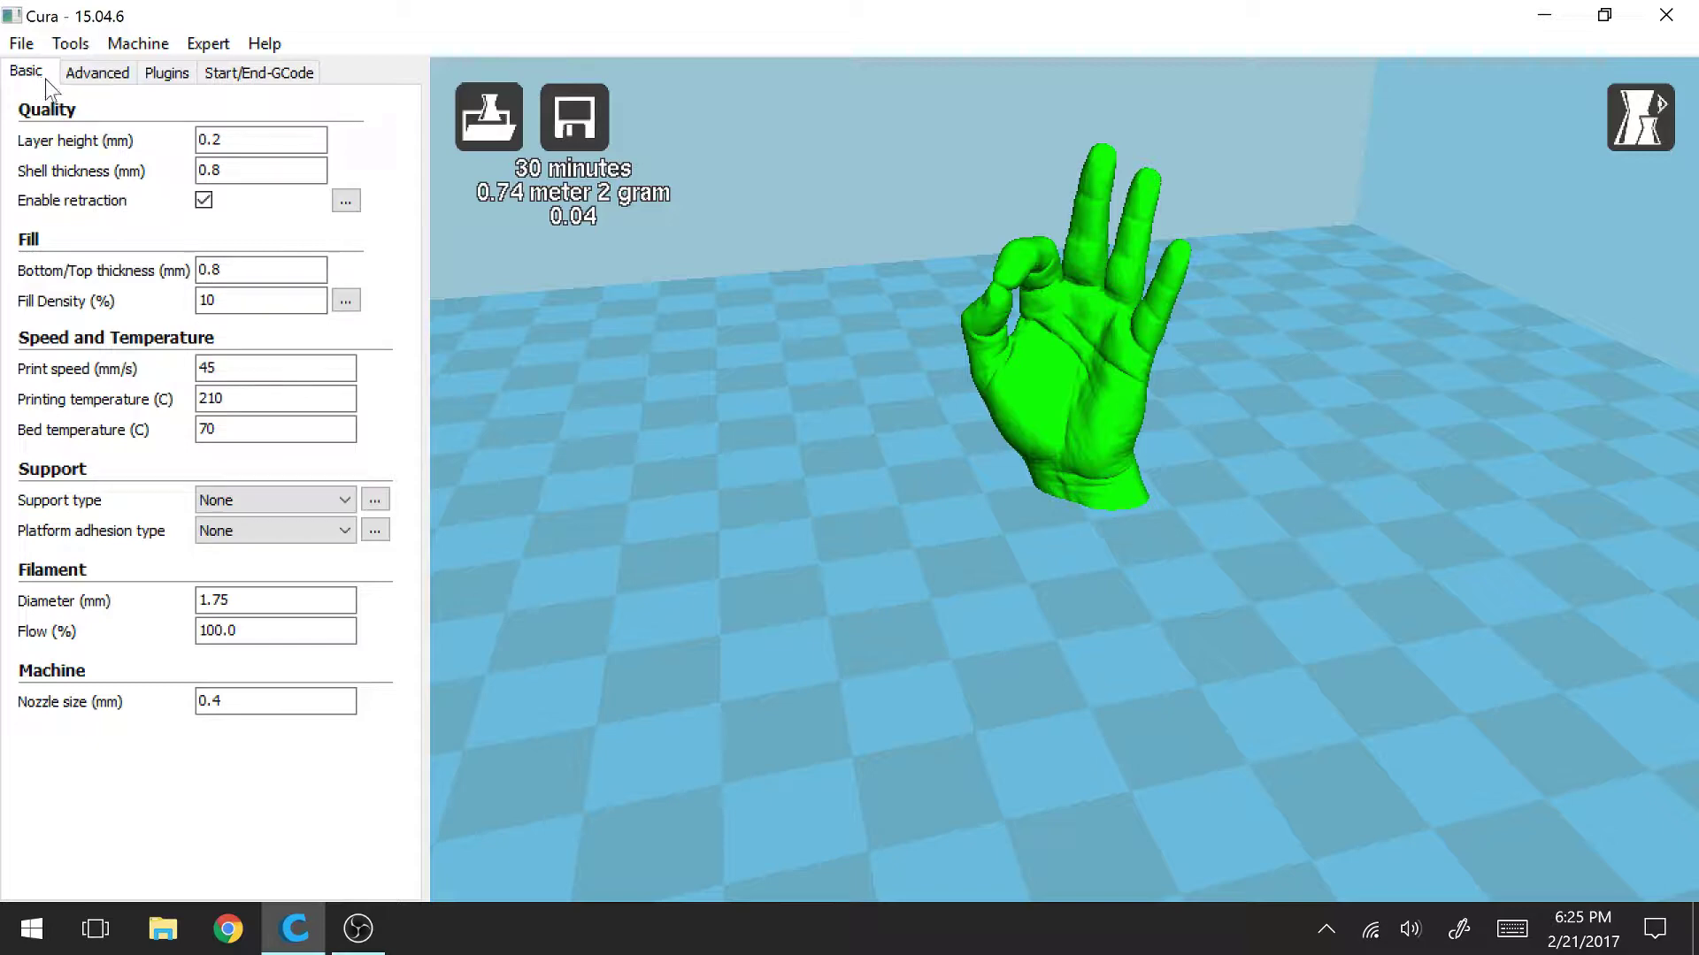
- Change the Basic tab layer height from 0.2 to 0.1 mm, raising the estimate to 1 hour 1 minutes
mouse_move(198, 140)
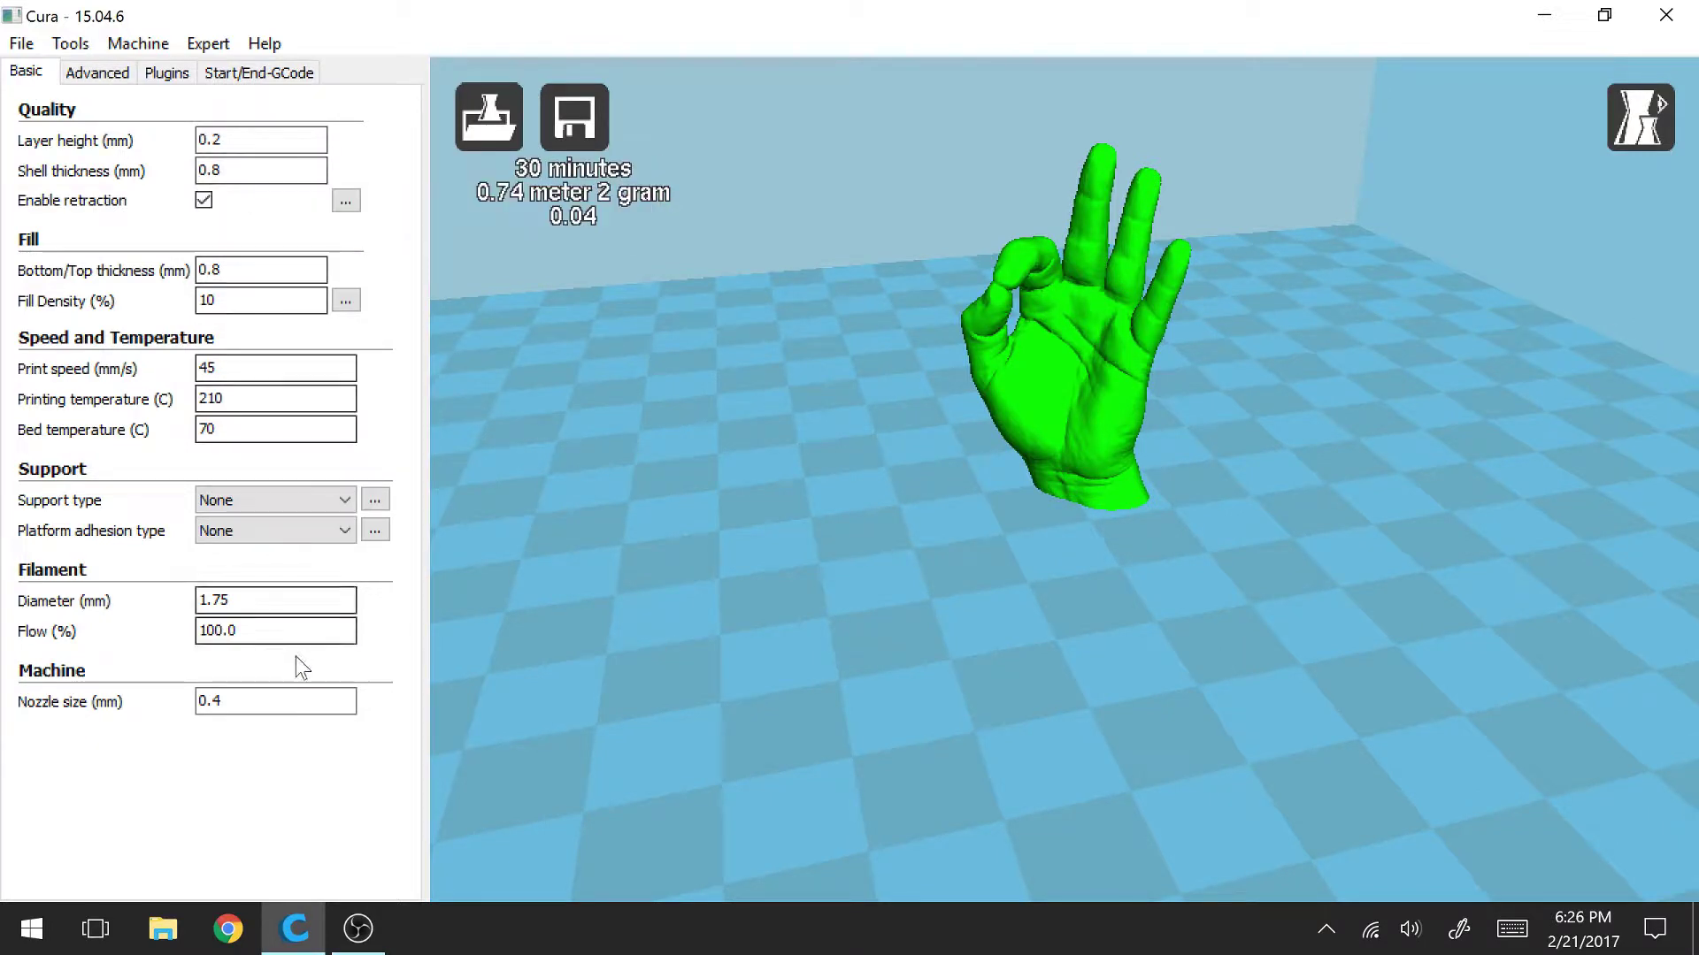
mouse_move(200, 702)
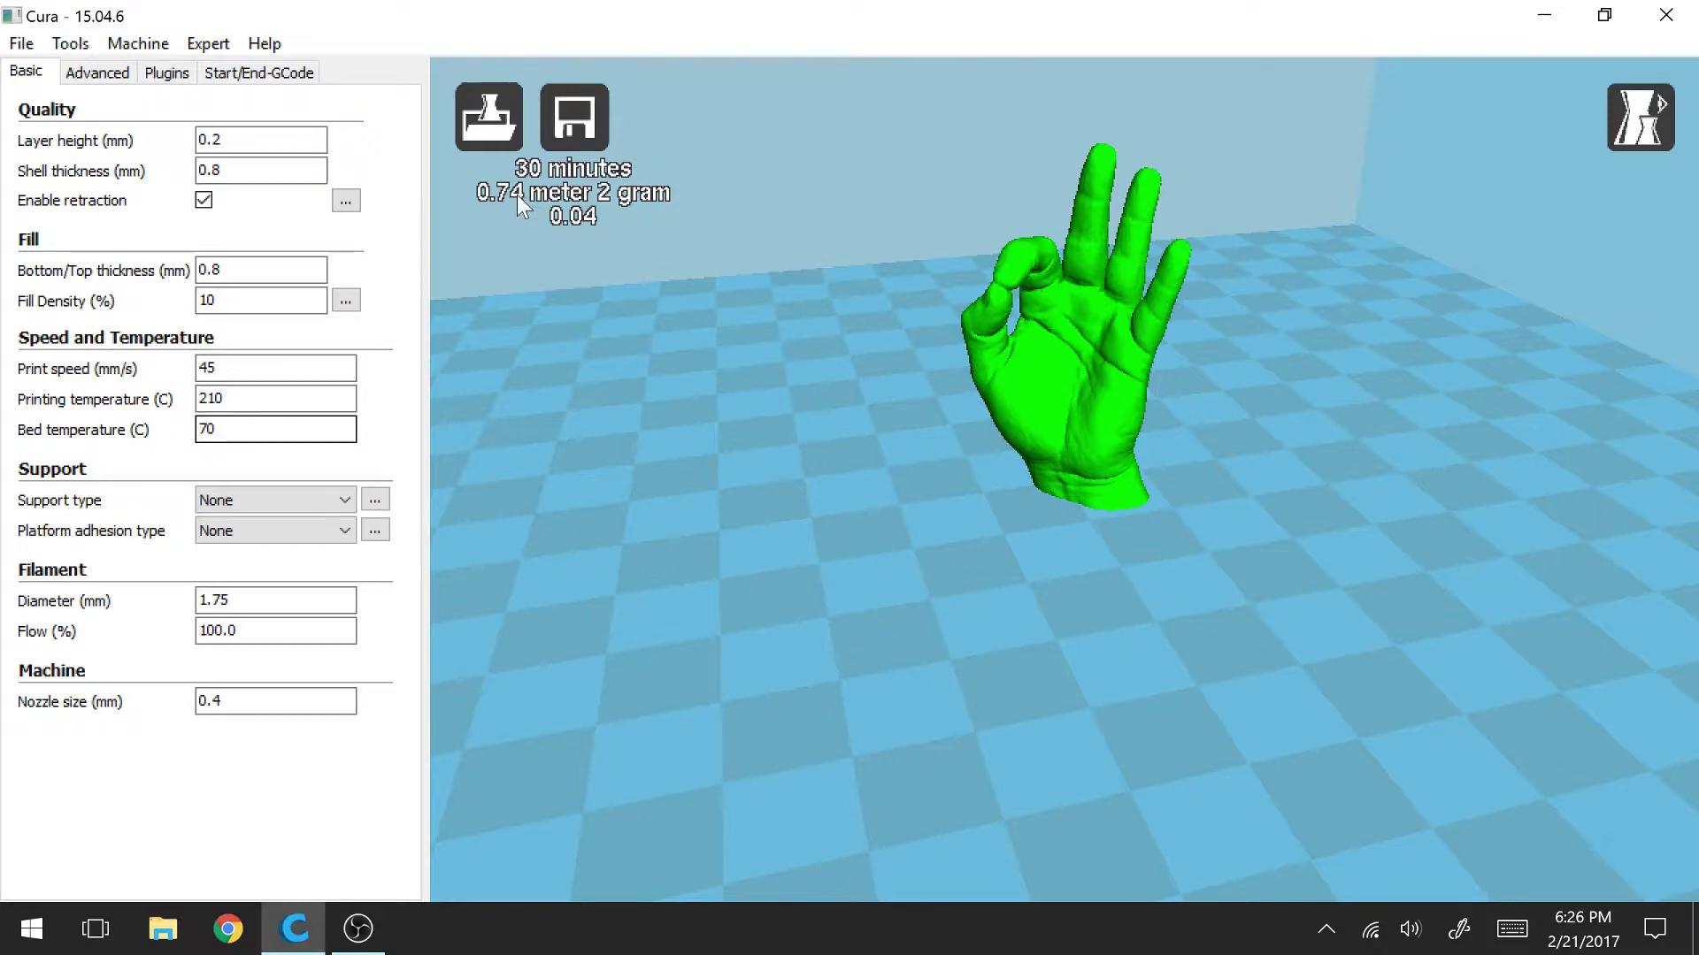
mouse_move(104, 144)
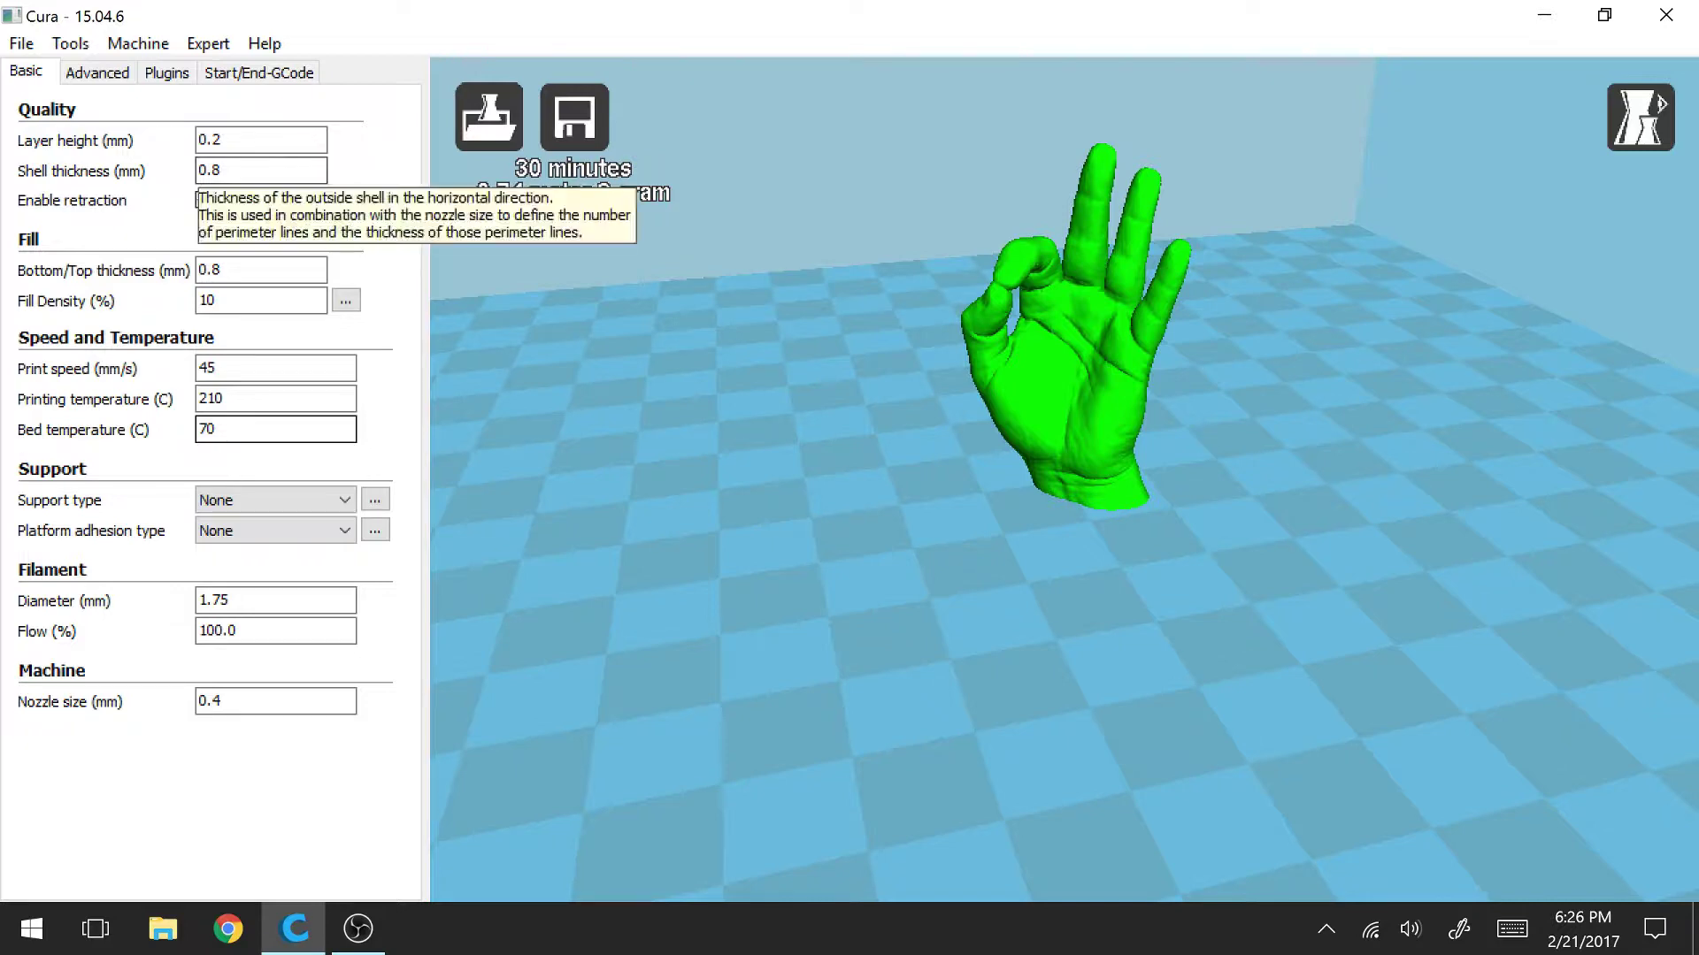
click(263, 139)
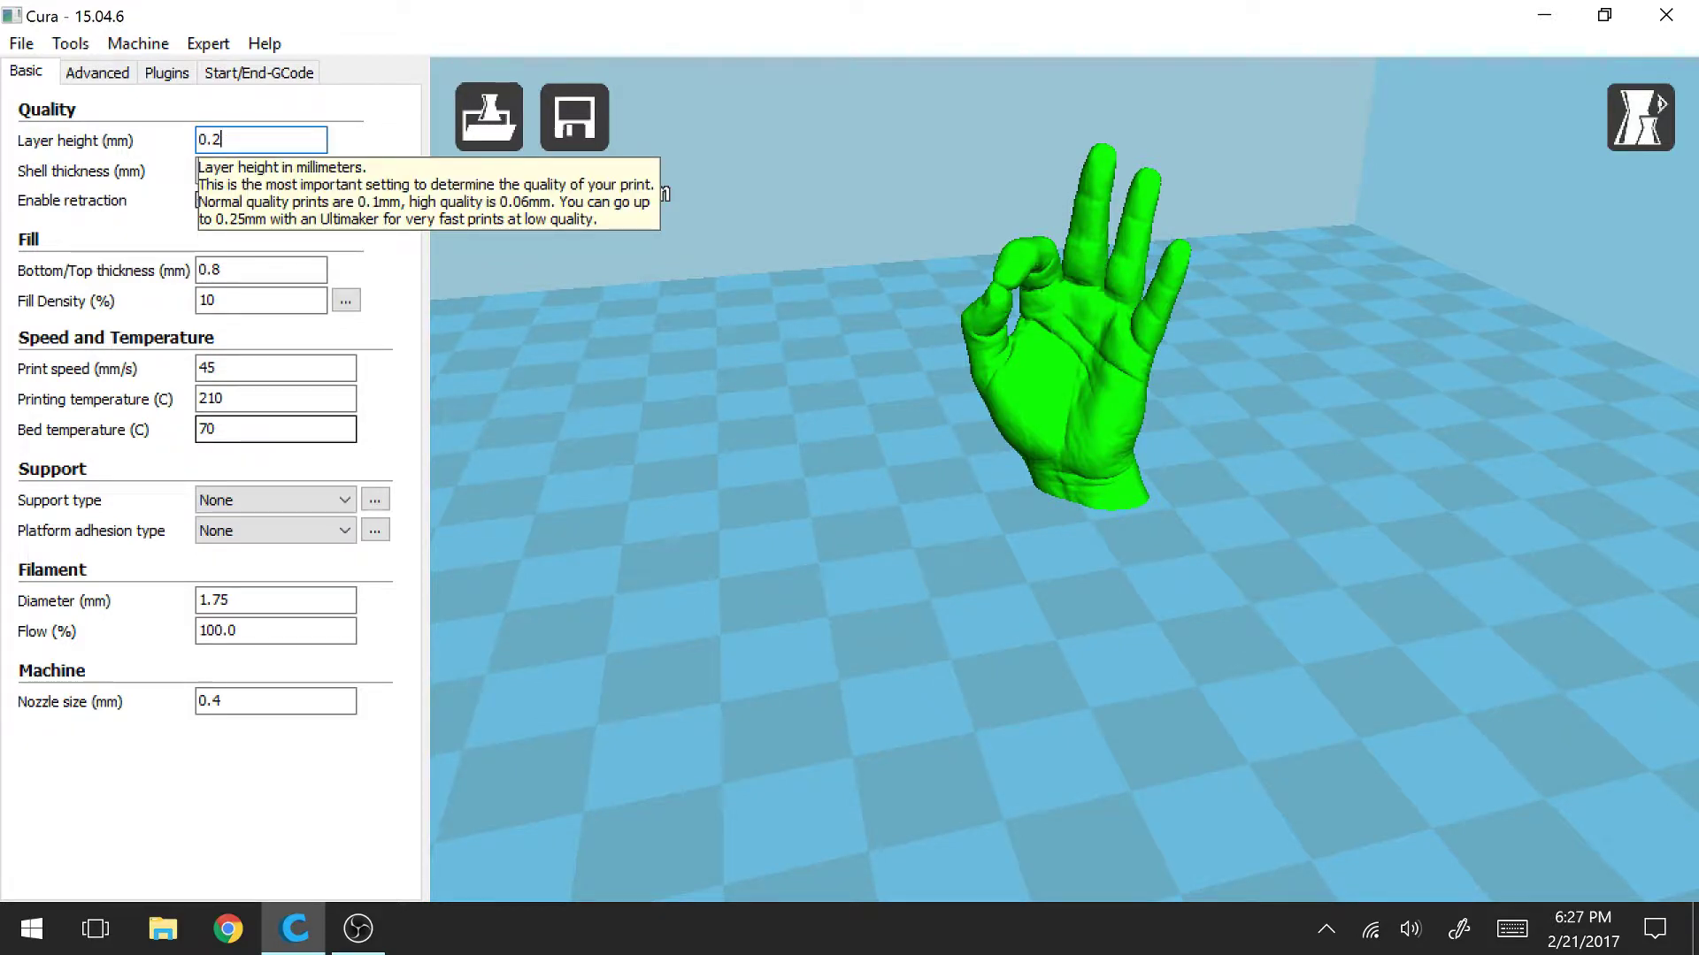
key(BackSpace)
text(1)
mouse_move(99, 175)
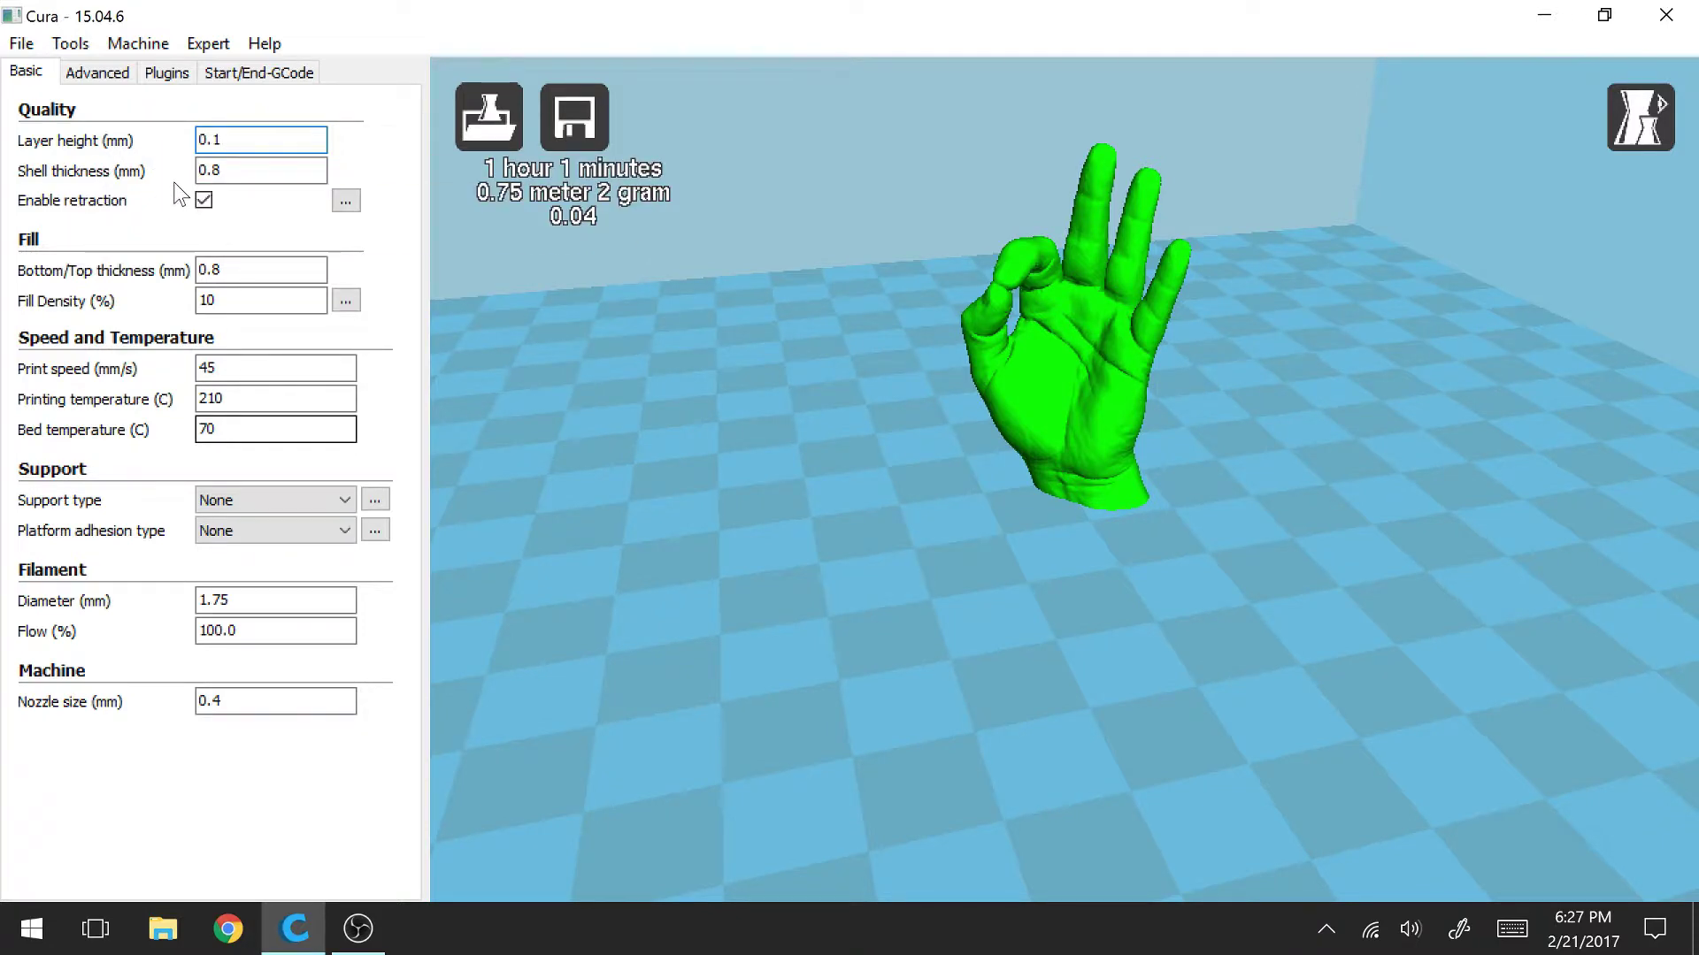
mouse_move(172, 173)
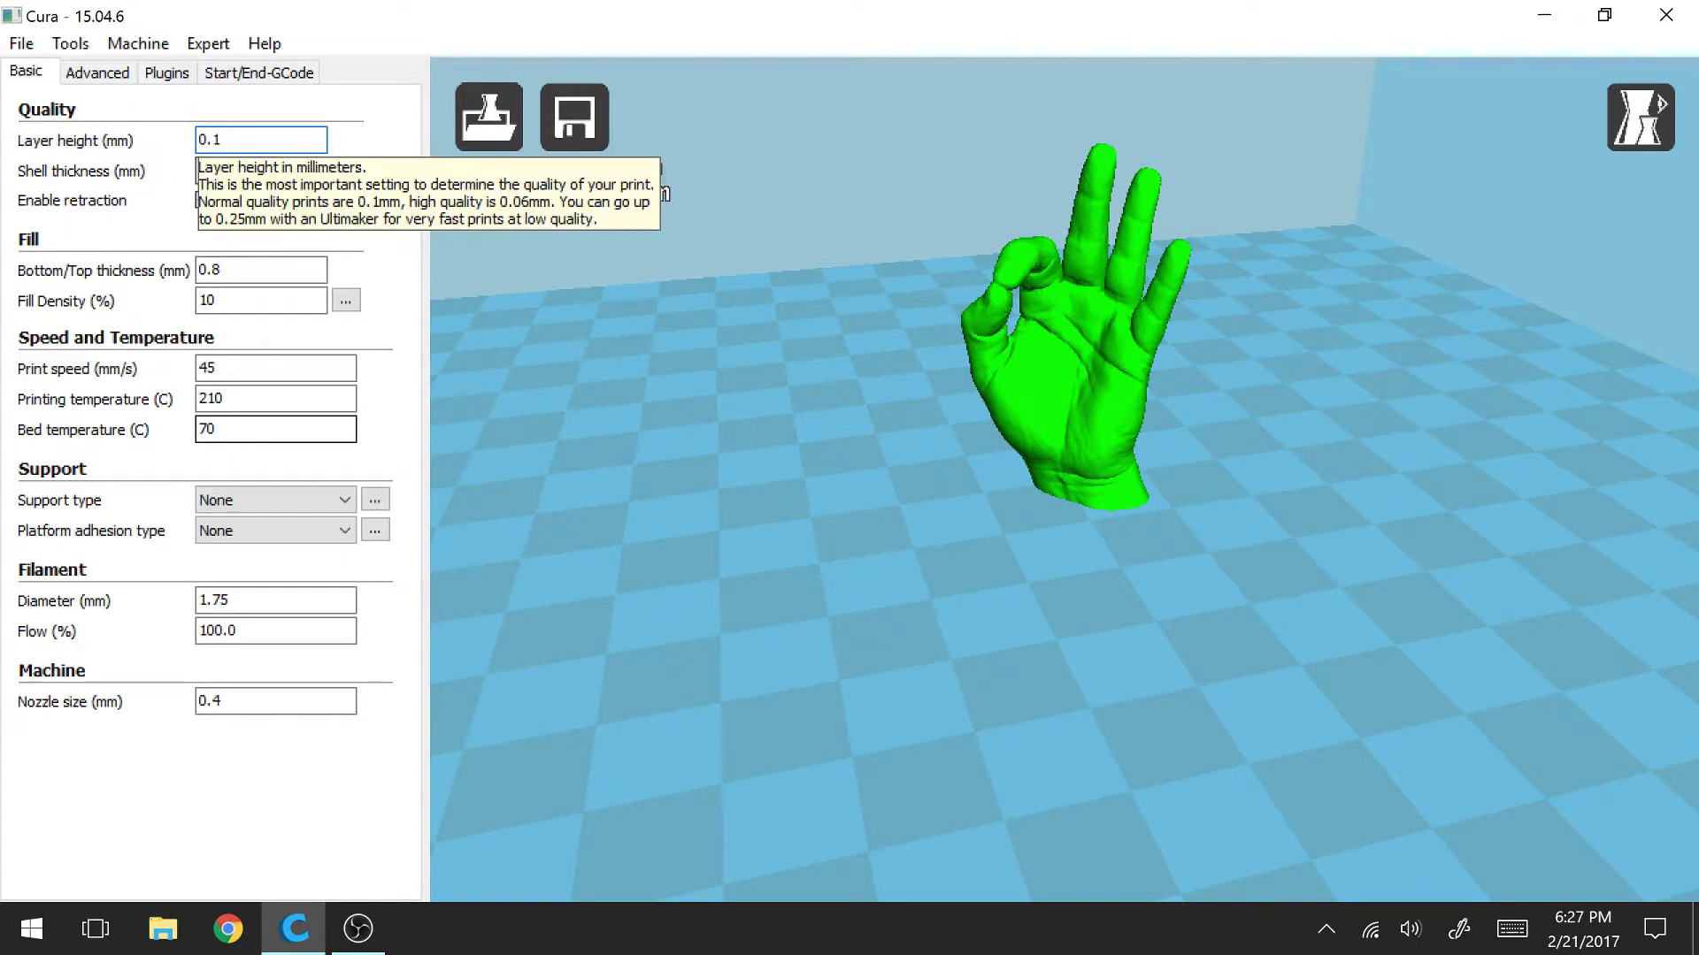
mouse_move(283, 173)
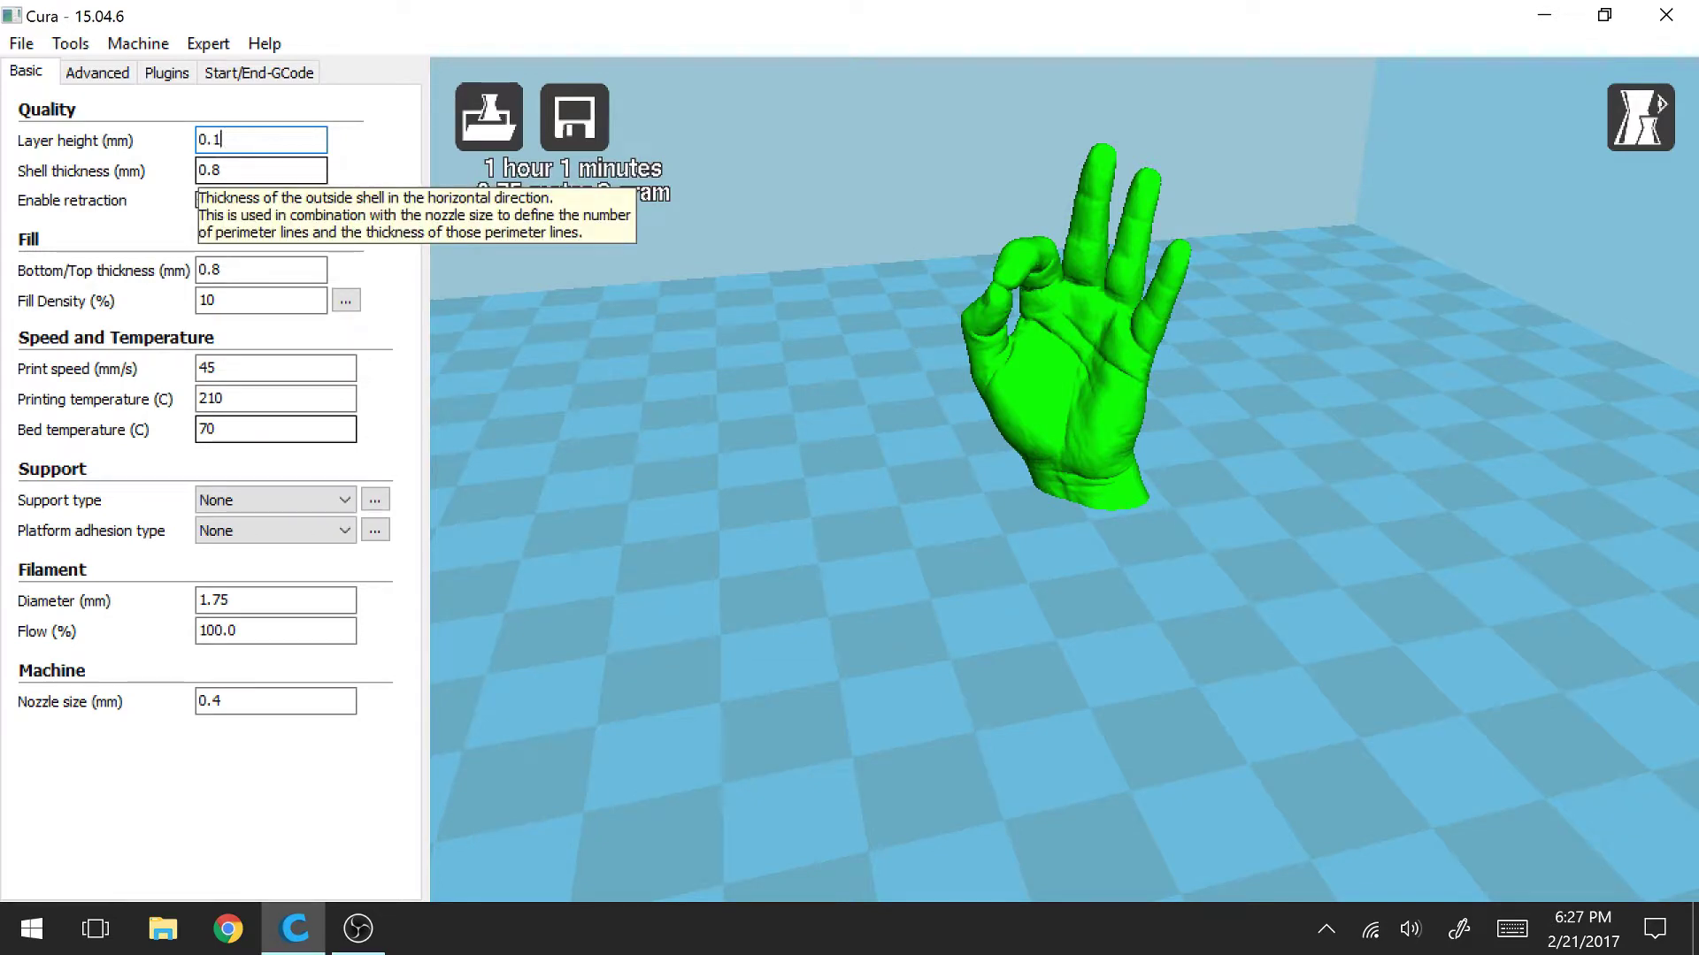
mouse_move(266, 270)
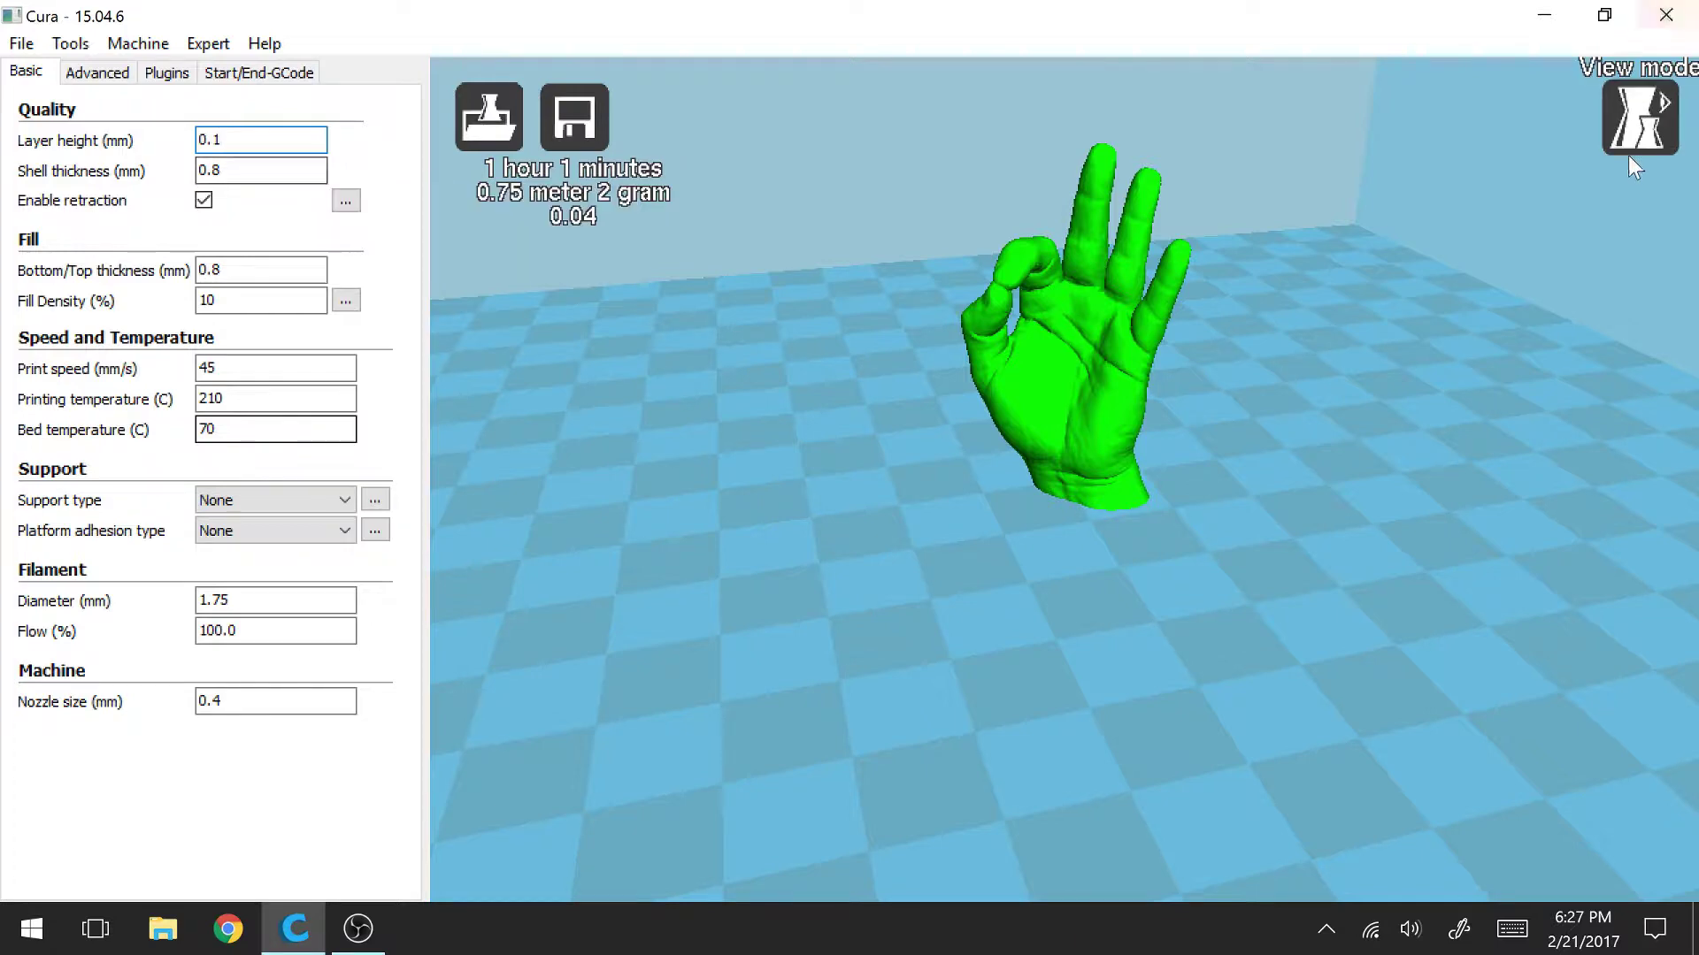
- Switch to the Layers view and zoom into the first layer's toolpath and skirt loop
click(1639, 133)
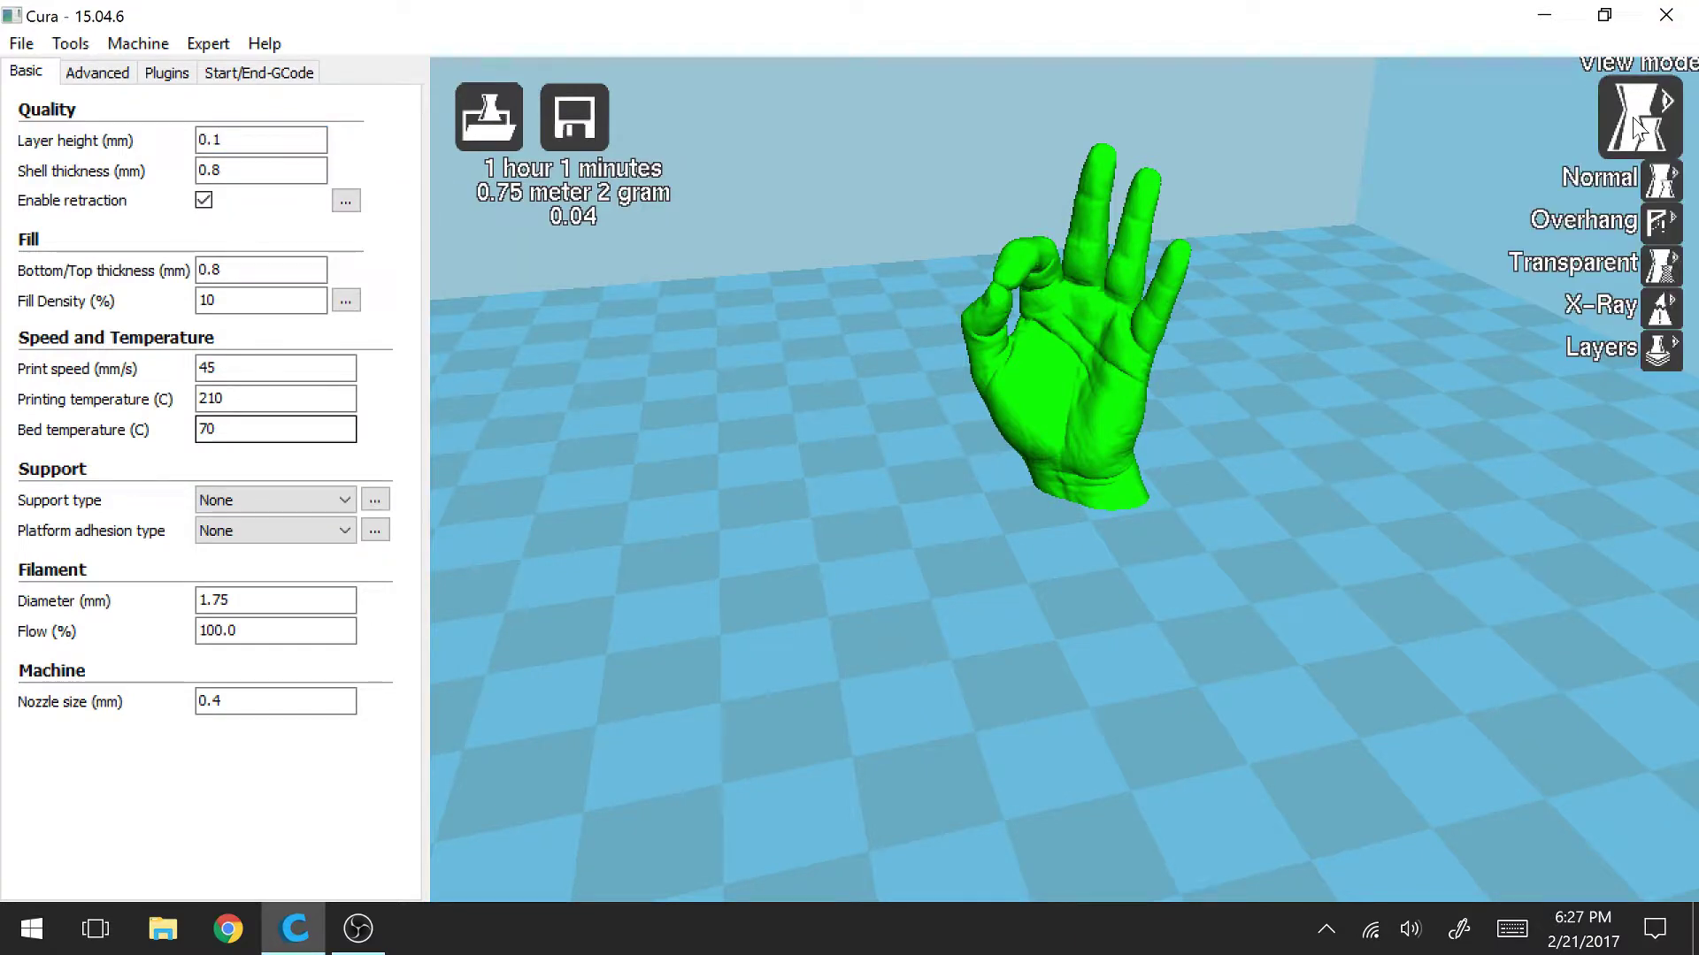
click(1657, 347)
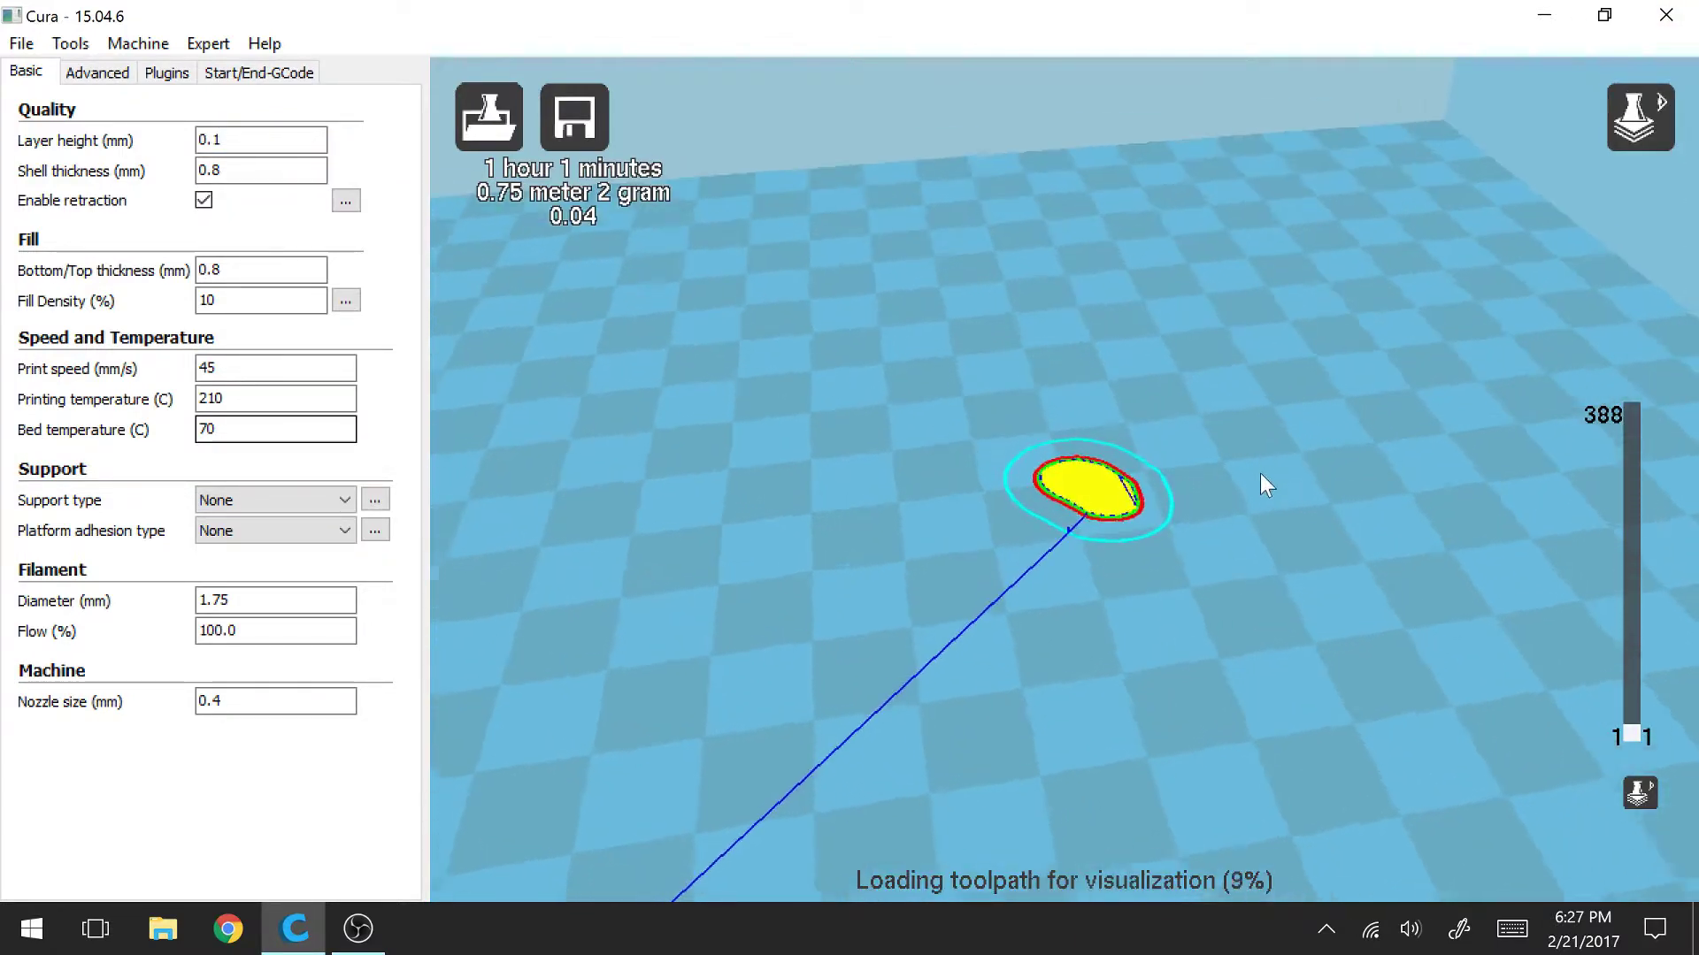
right_drag(1261, 475, 1267, 485)
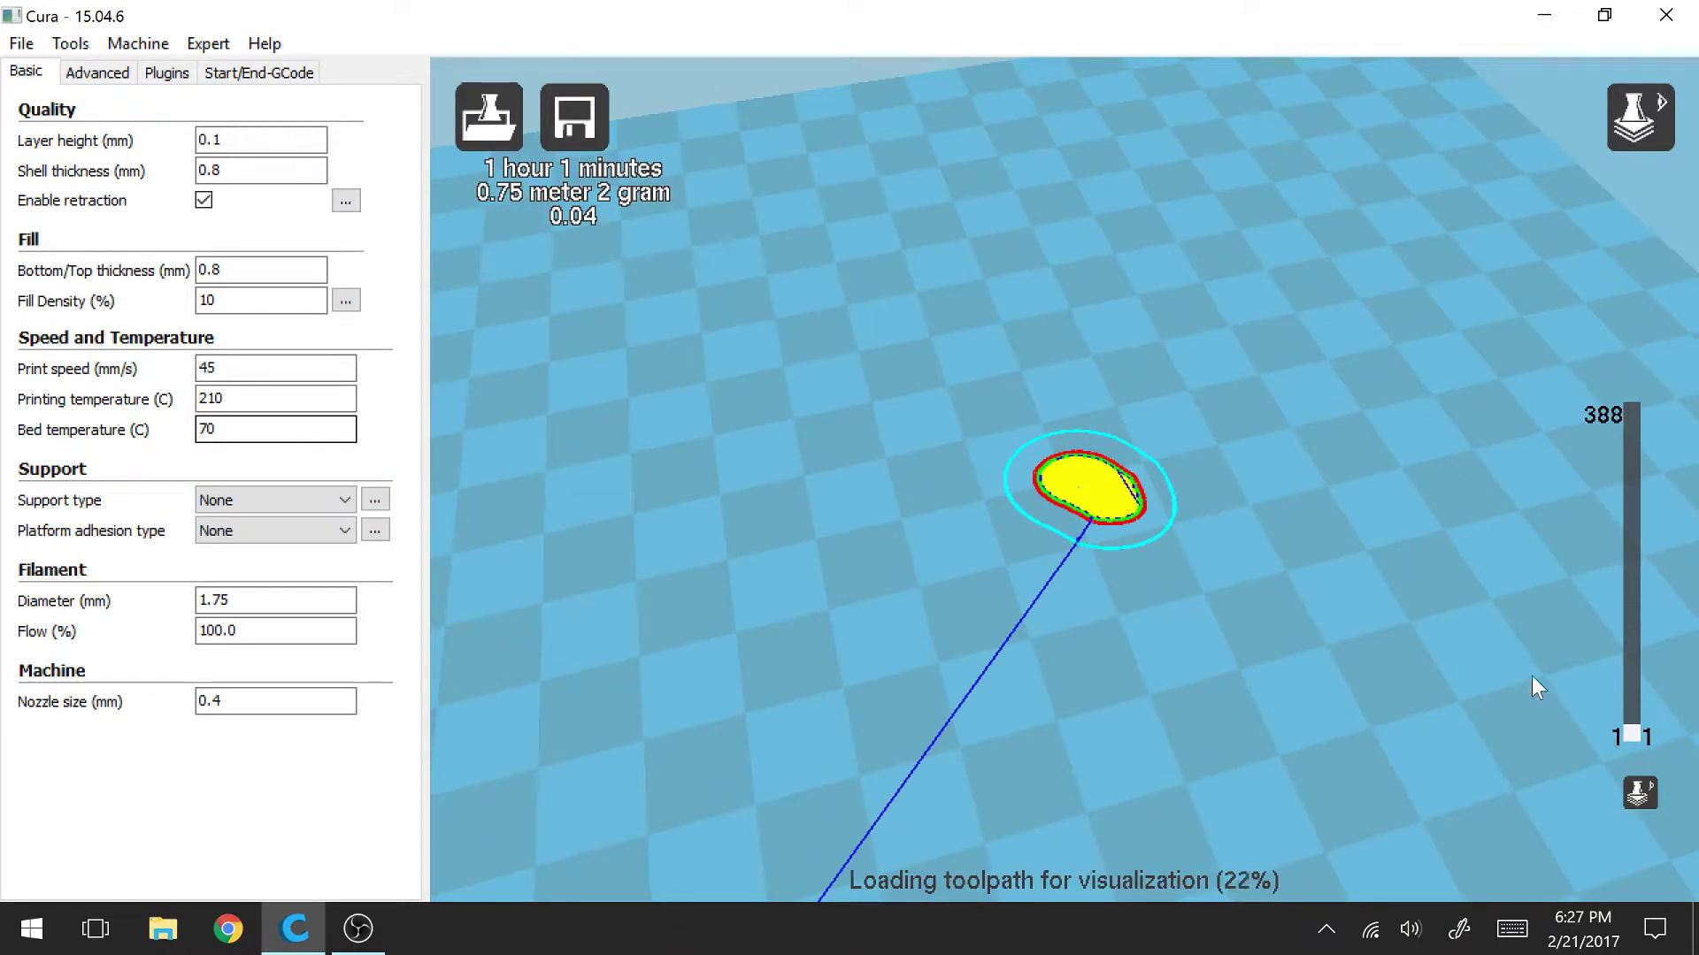
mouse_move(1633, 735)
mouse_down()
mouse_move(1632, 410)
mouse_move(1638, 760)
mouse_up()
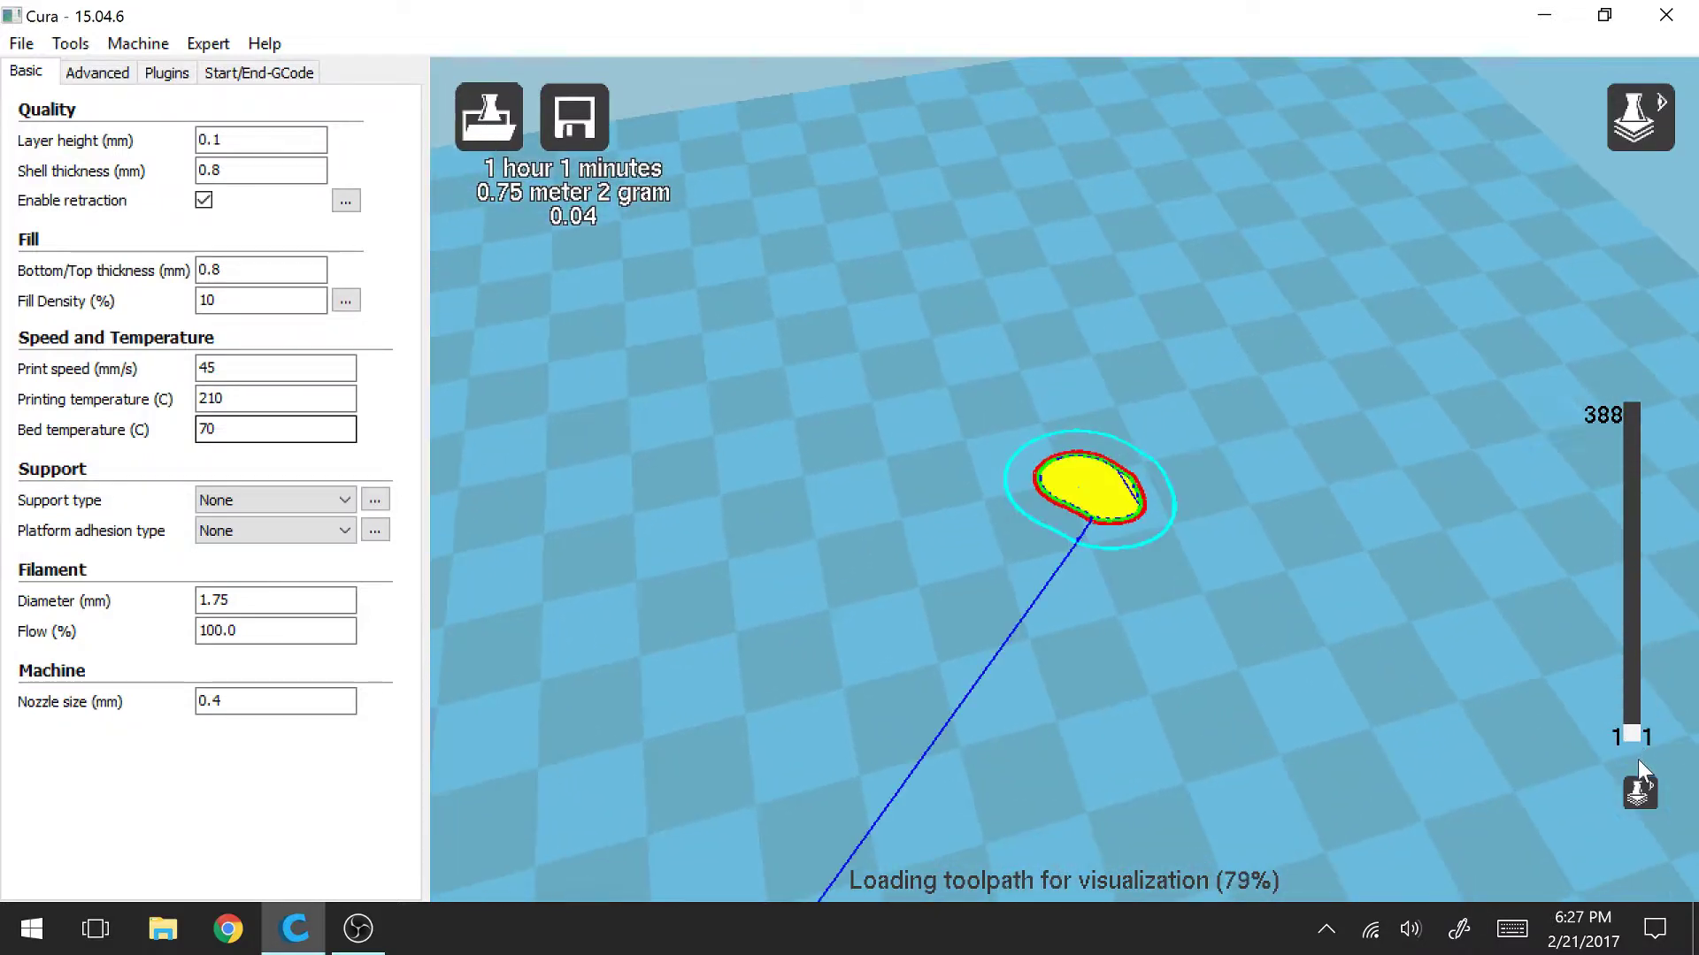
scroll(1108, 536, up, 8)
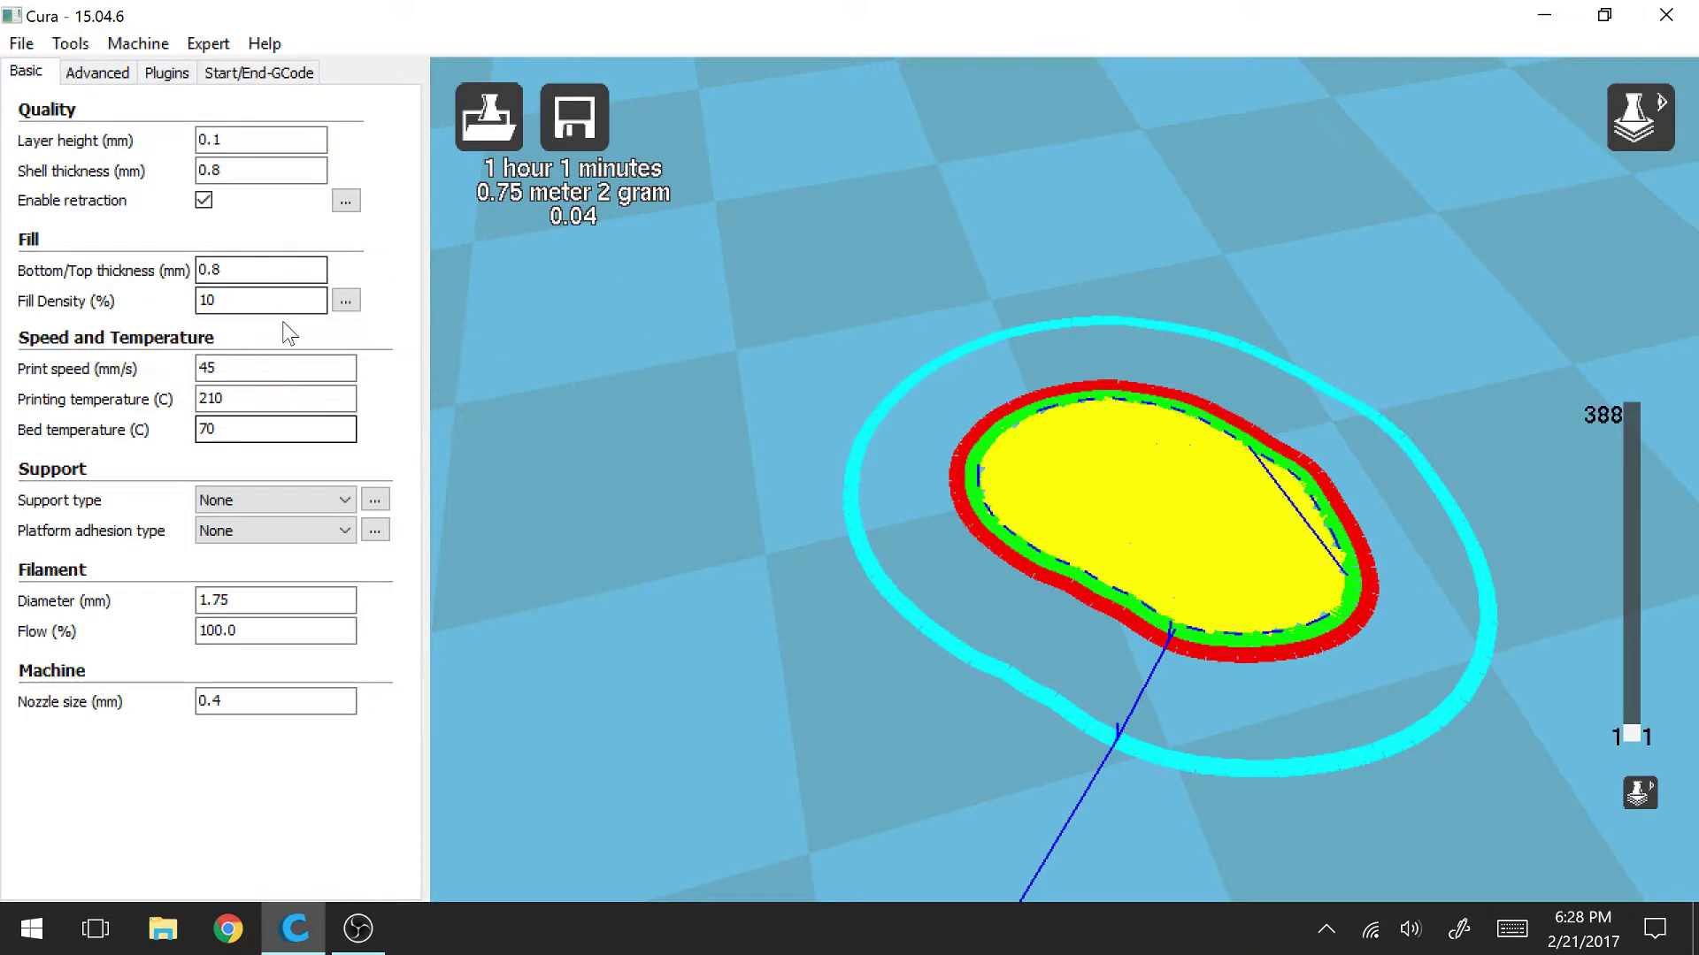
mouse_move(34, 174)
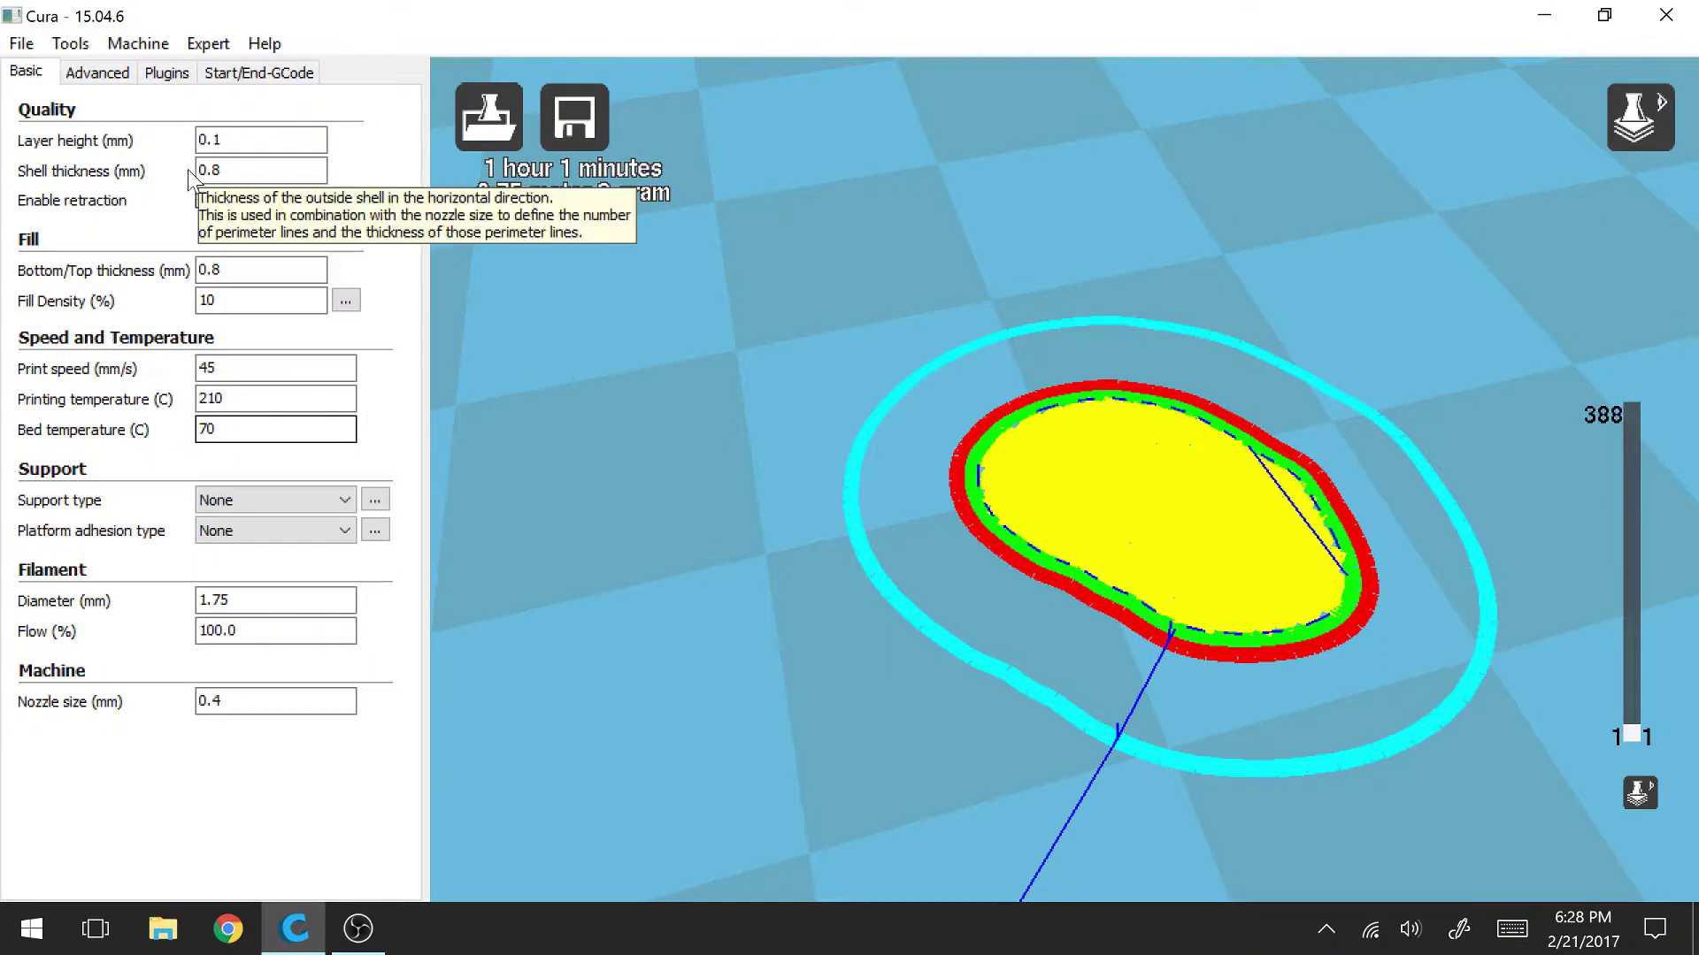
click(239, 170)
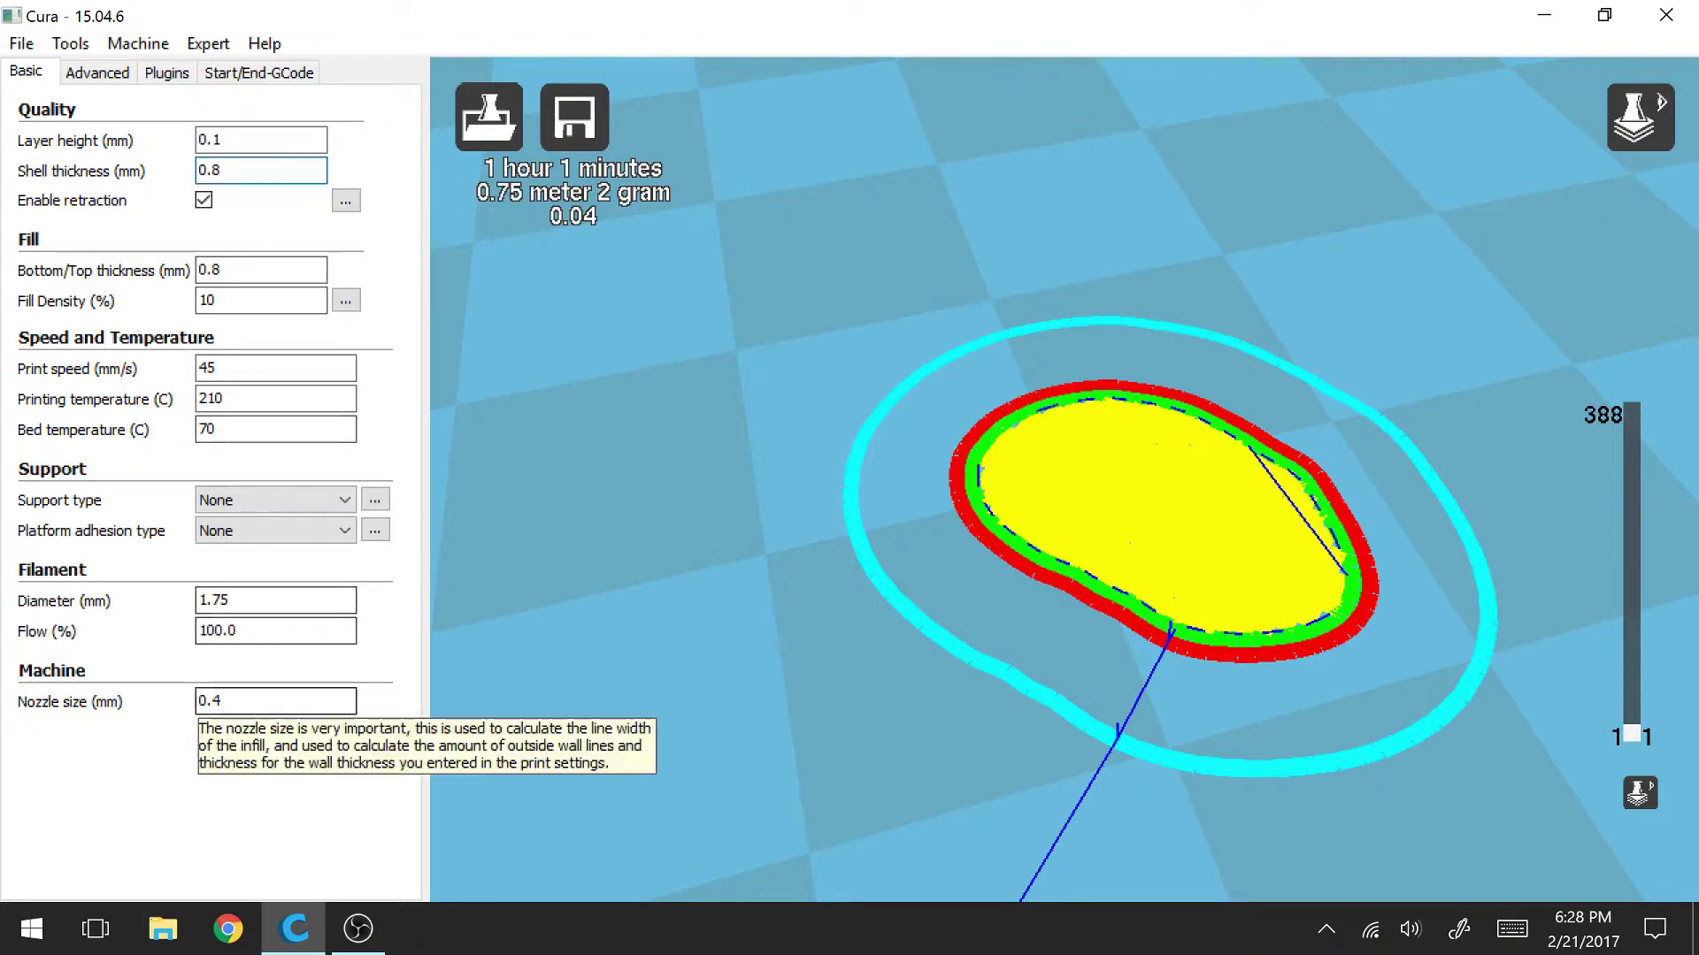
click(230, 700)
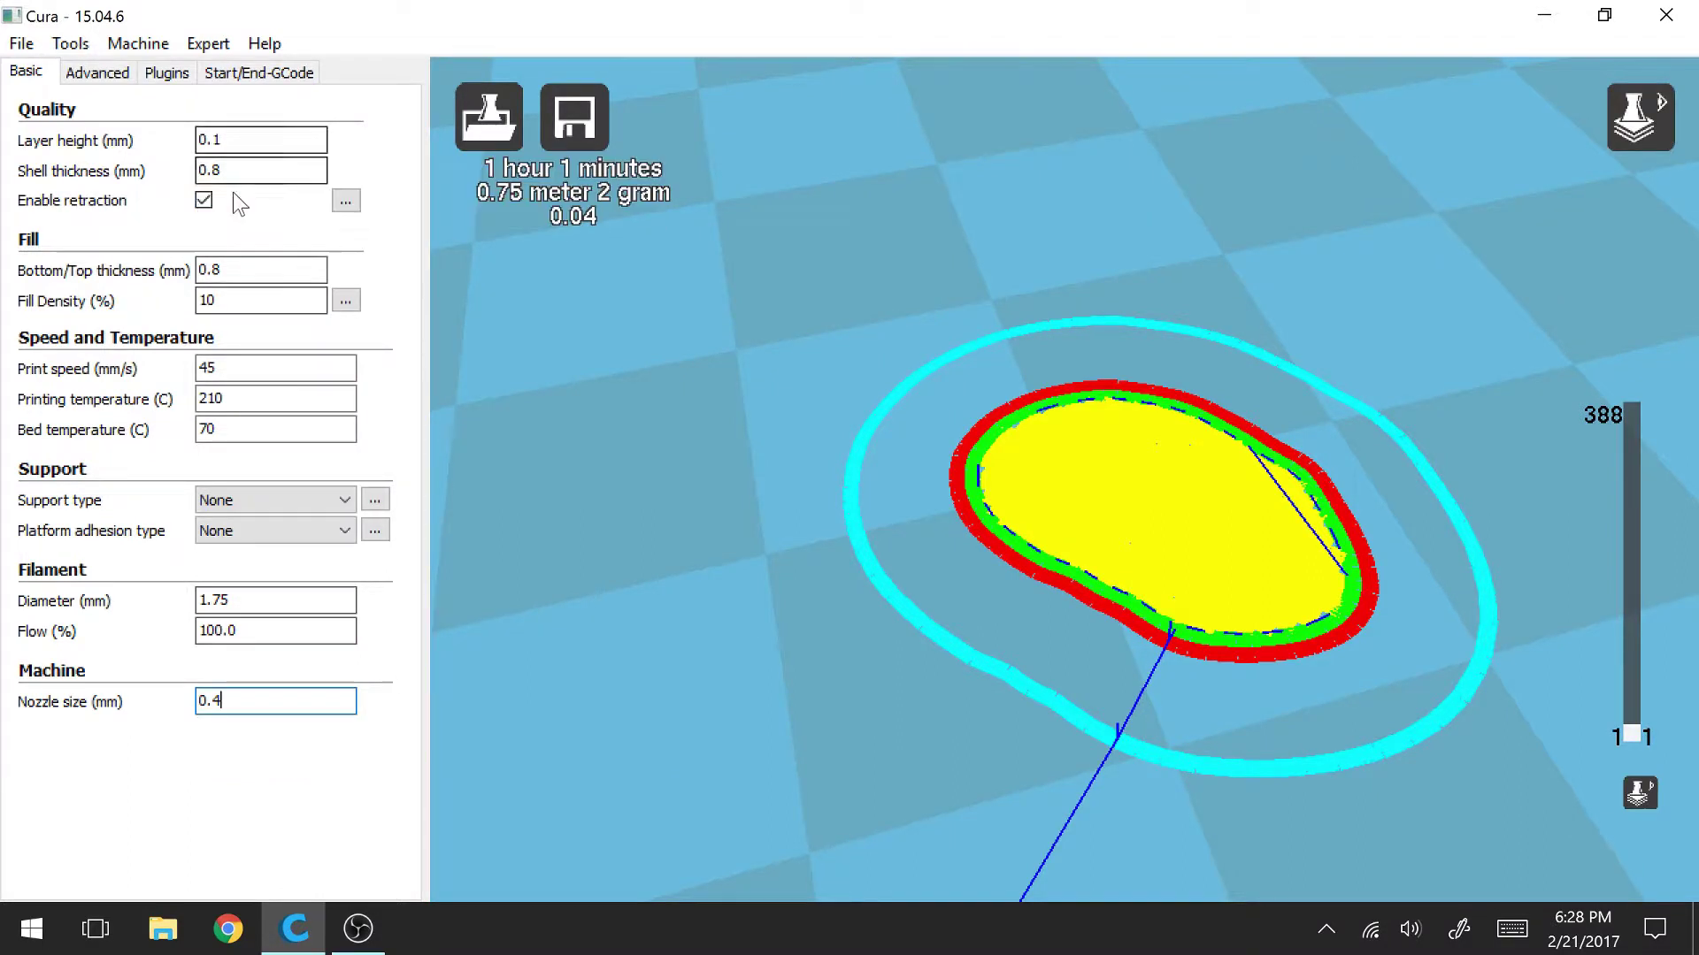
click(213, 170)
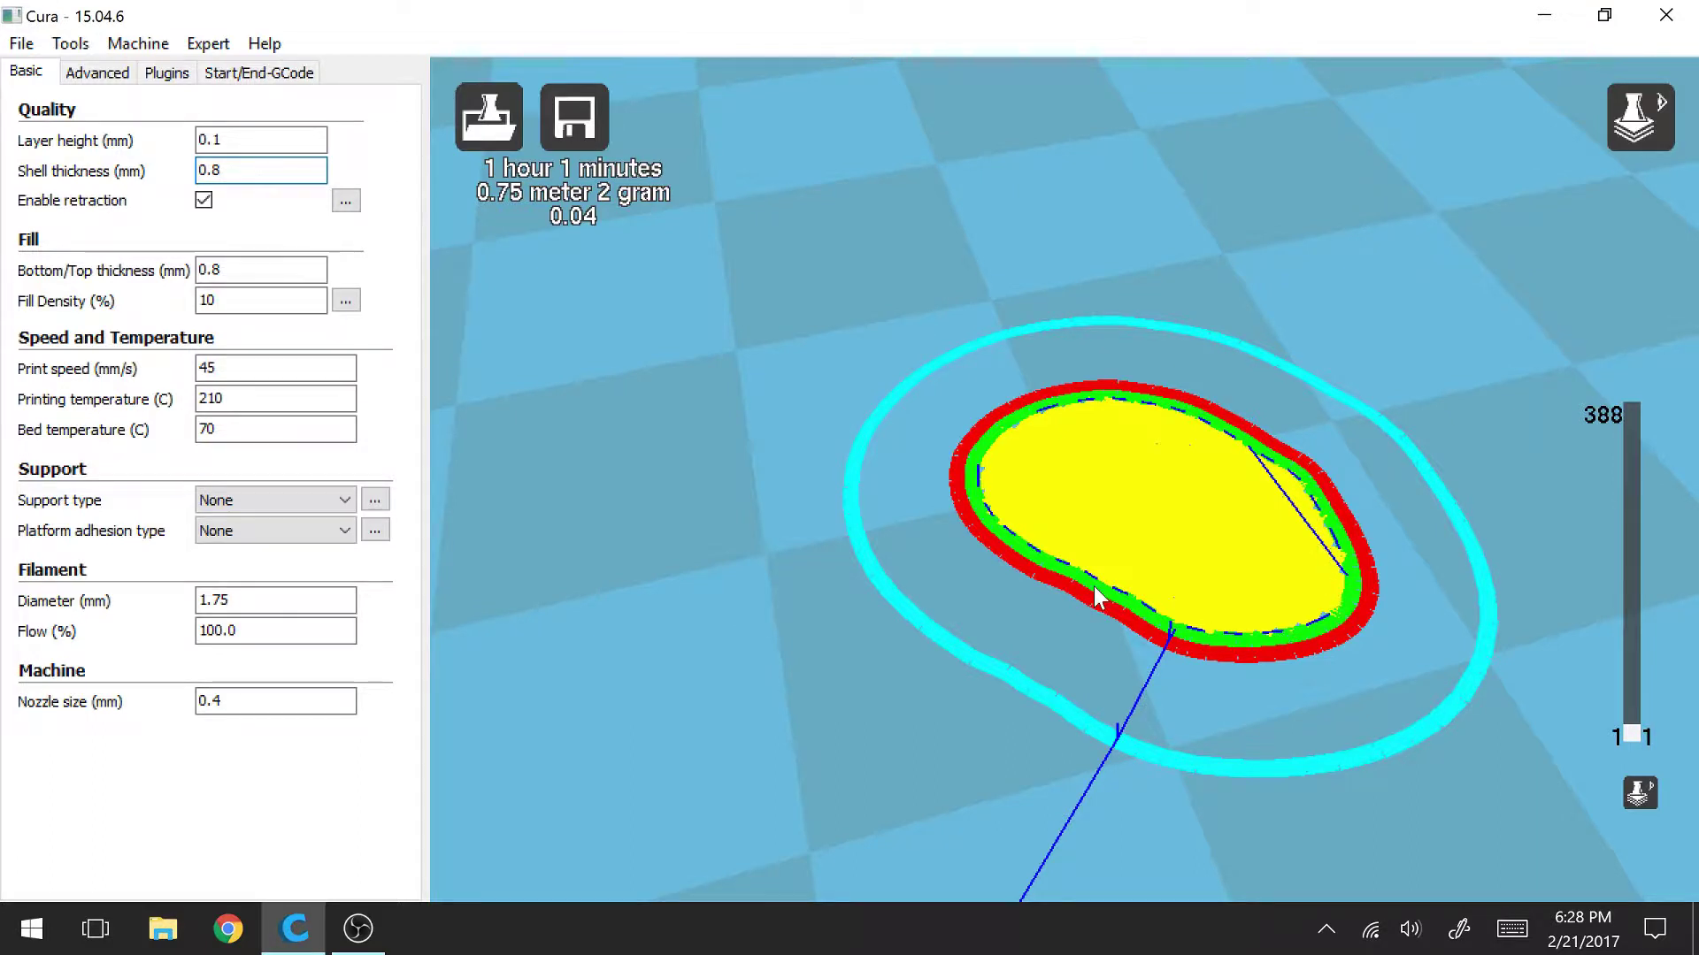
click(1081, 483)
mouse_move(204, 216)
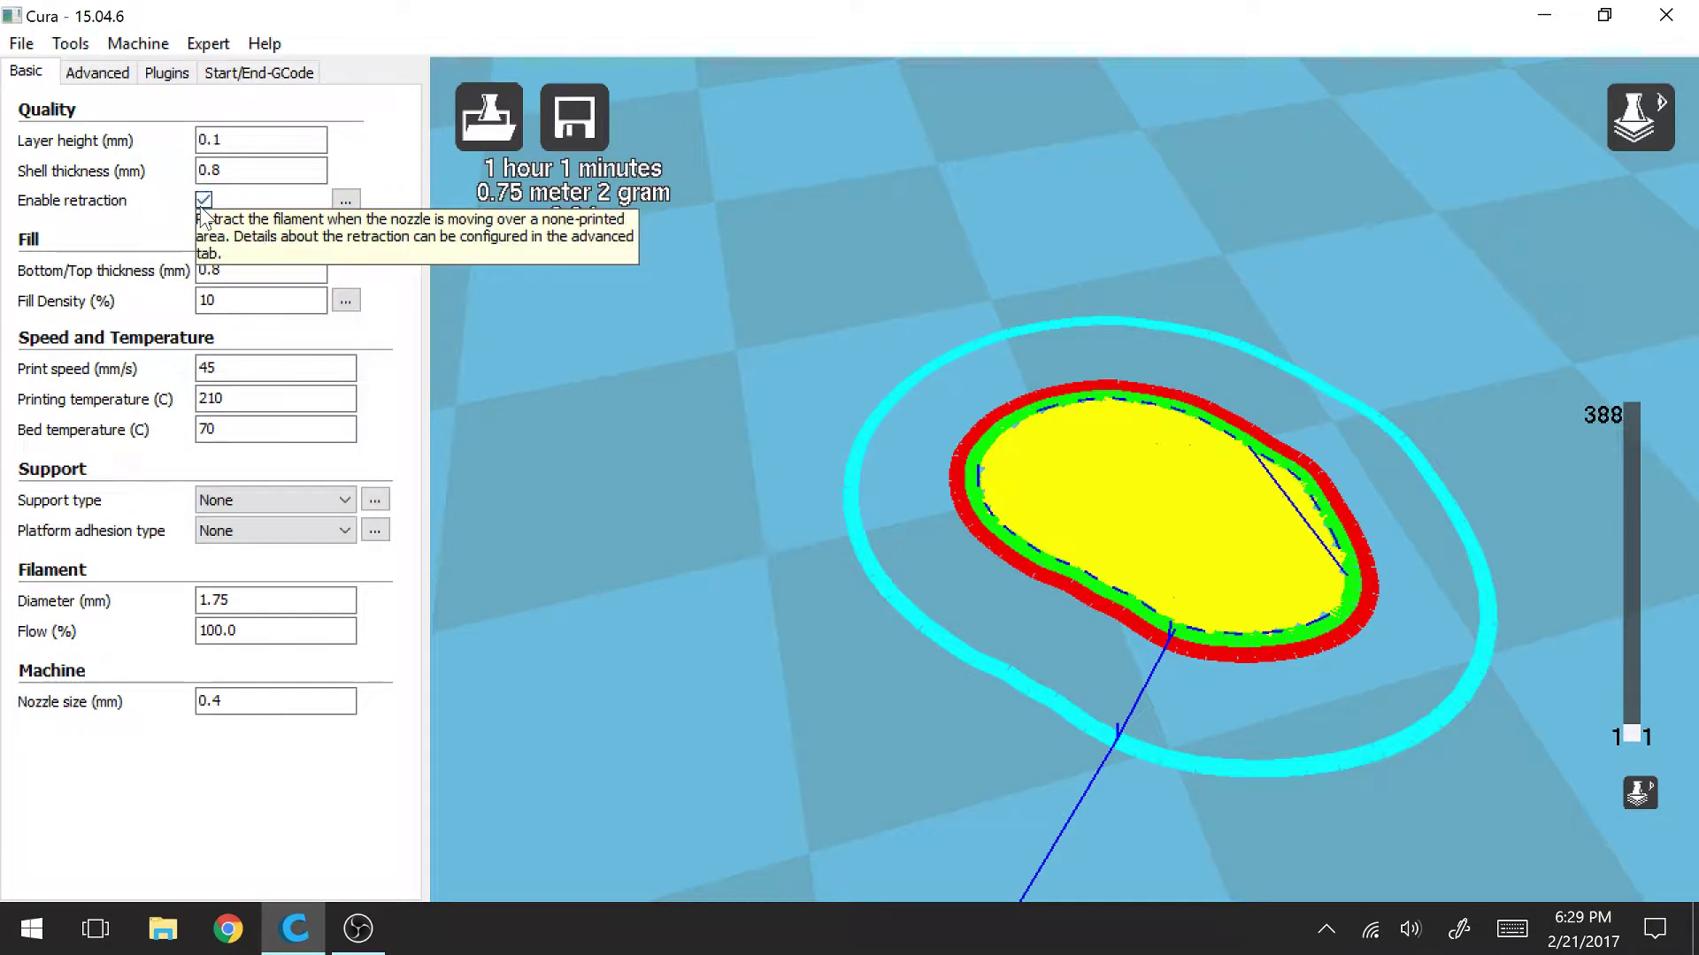
scroll(1292, 433, down, 3)
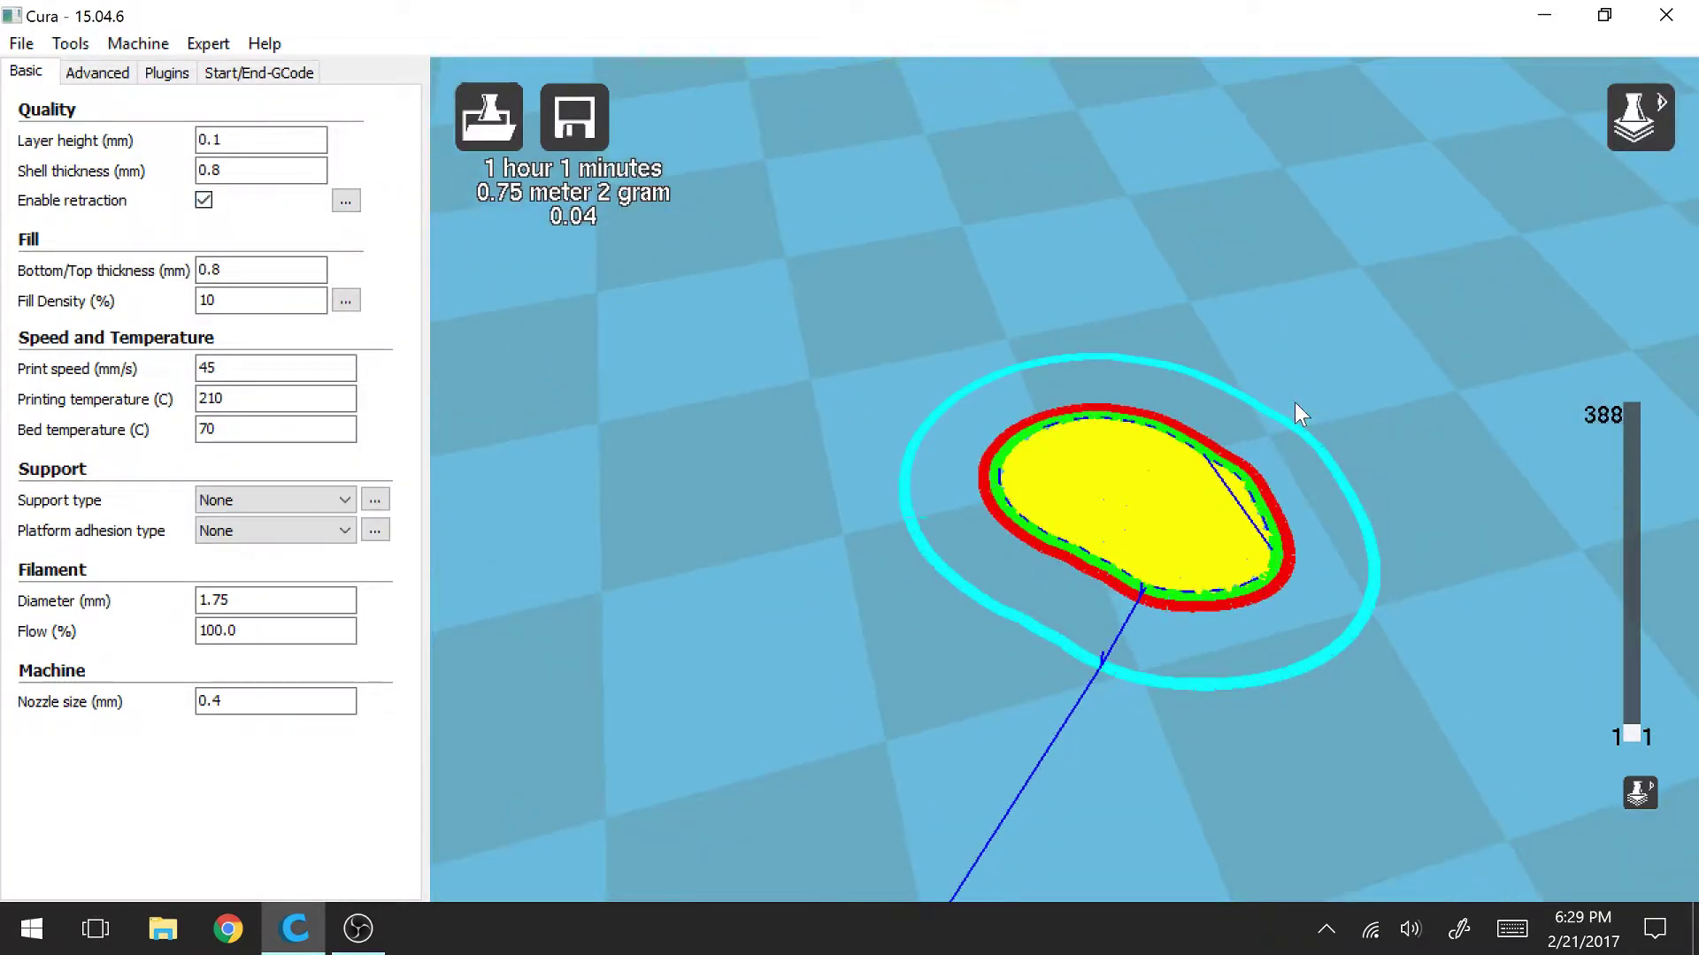
scroll(1295, 405, down, 2)
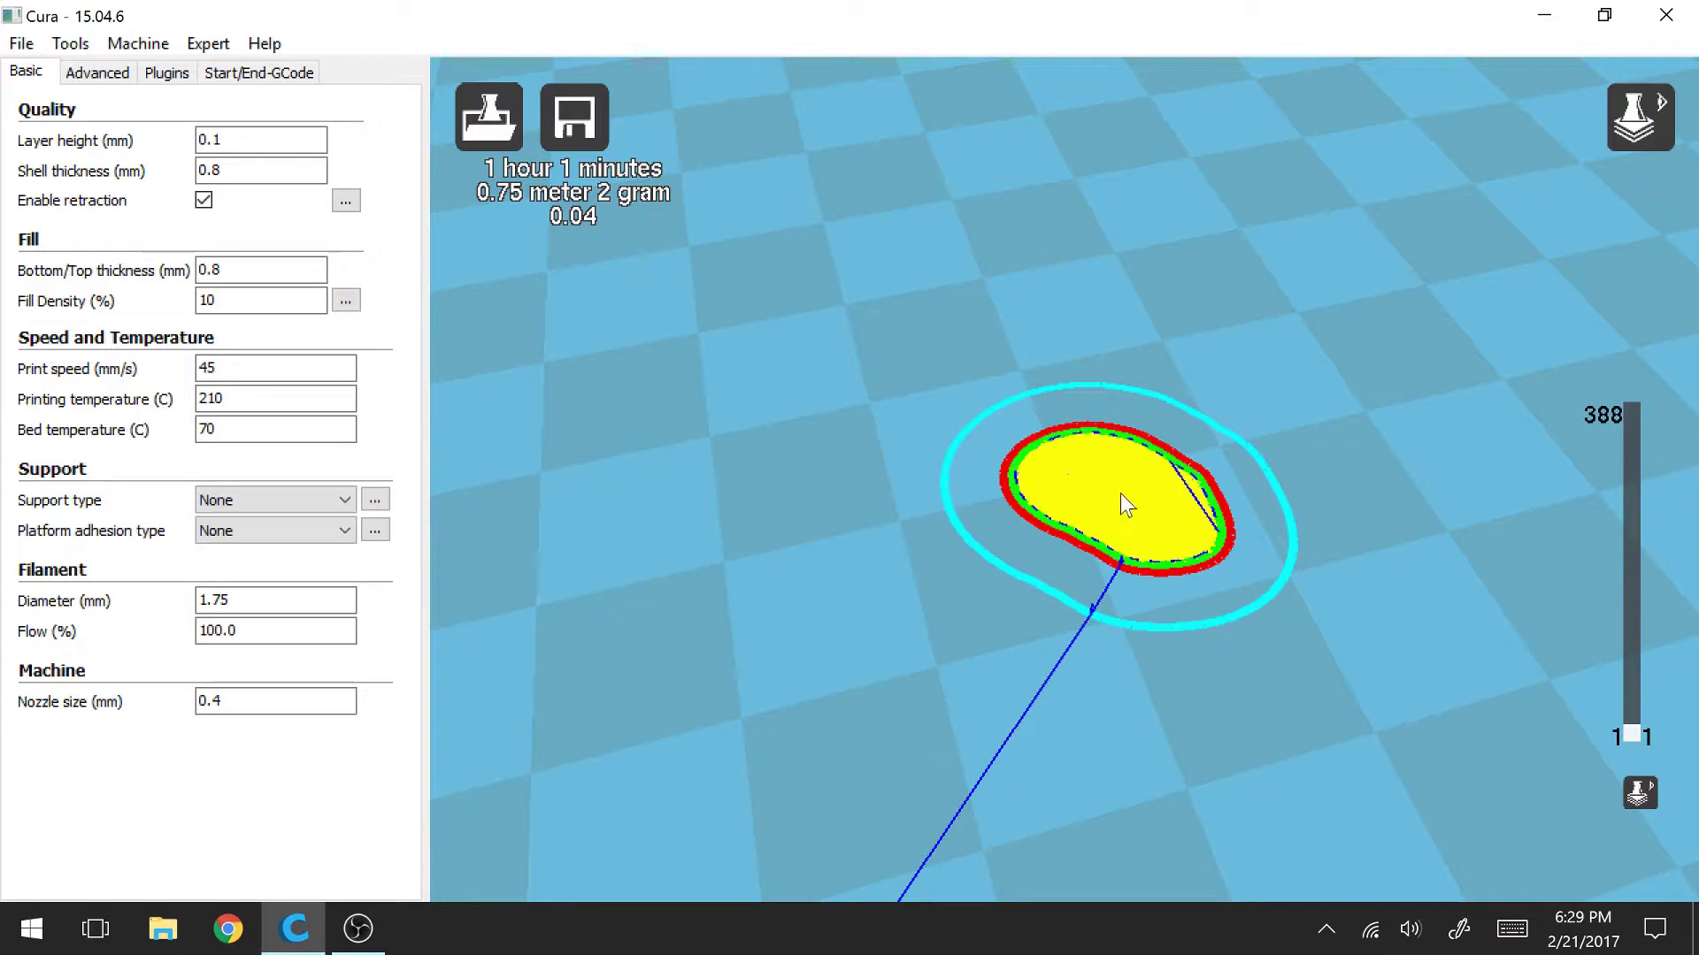
scroll(1120, 442, down, 4)
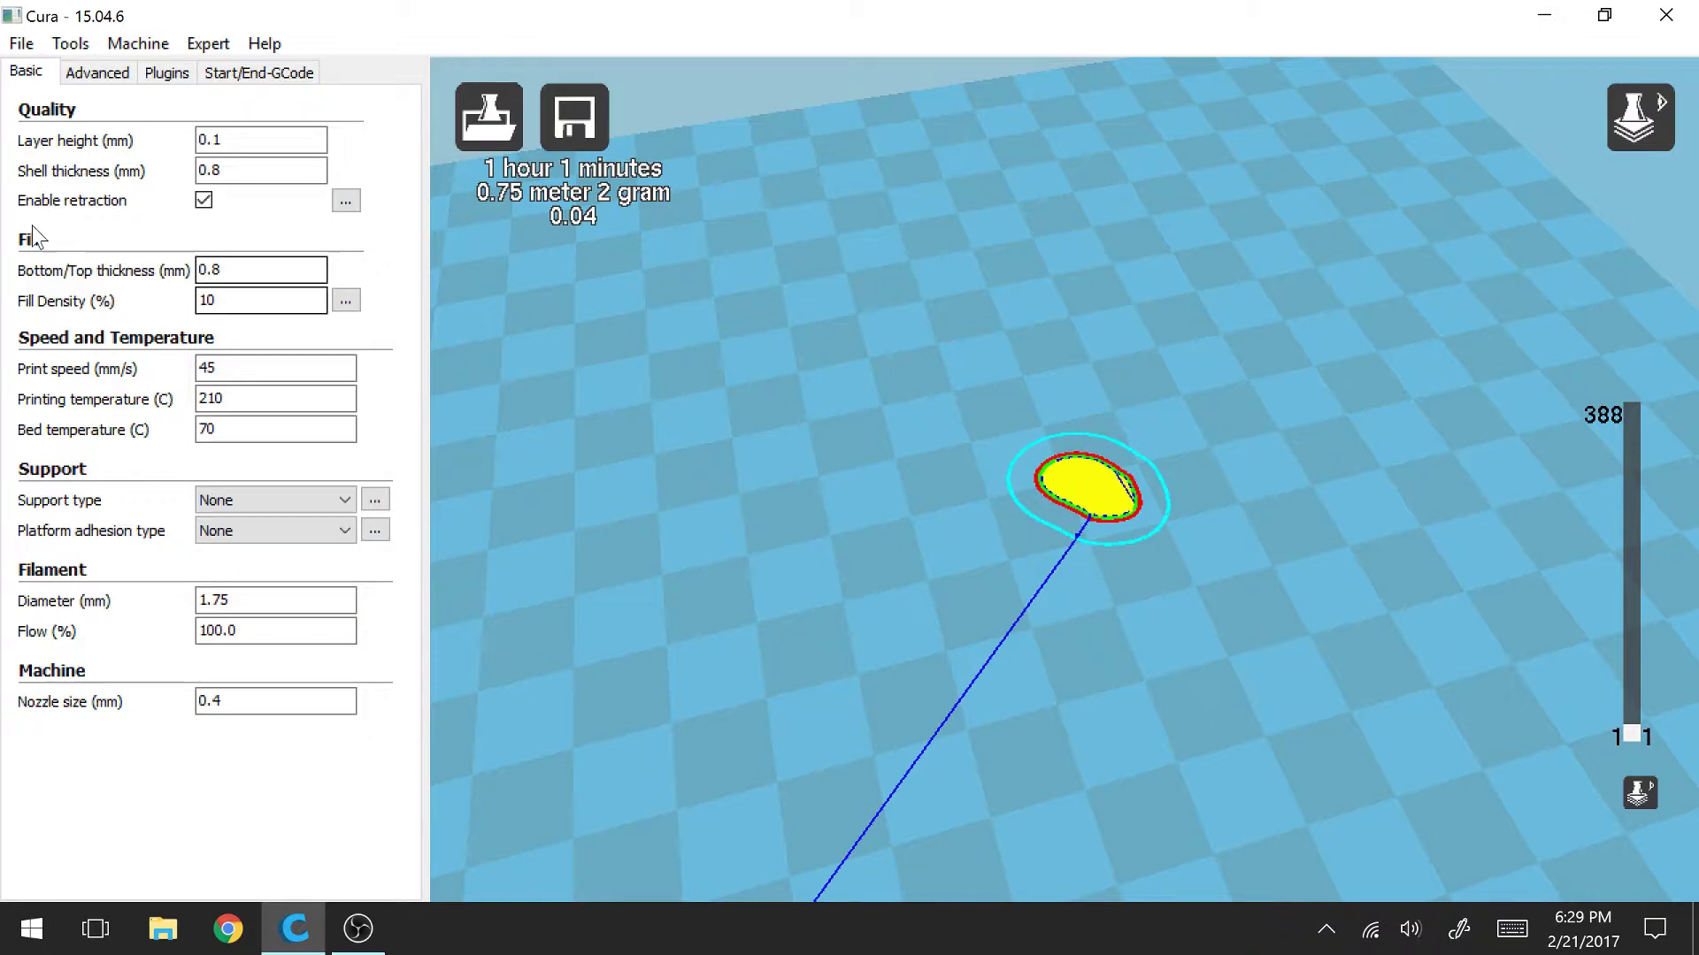
mouse_move(70, 204)
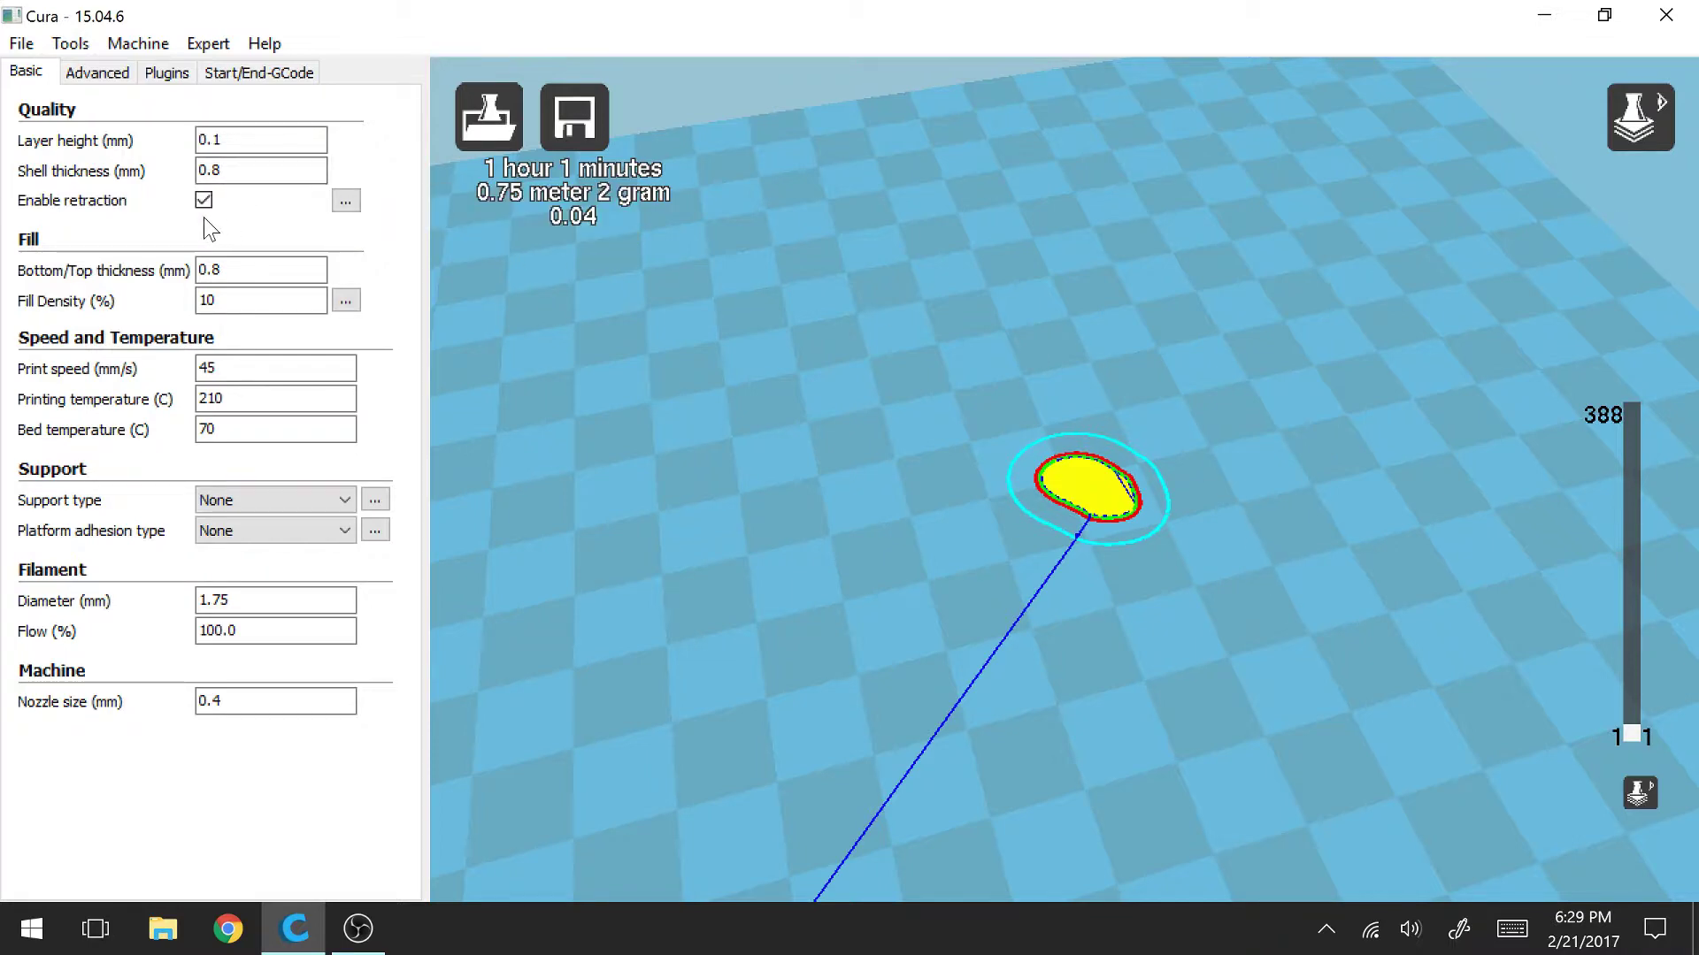
mouse_move(206, 212)
click(100, 72)
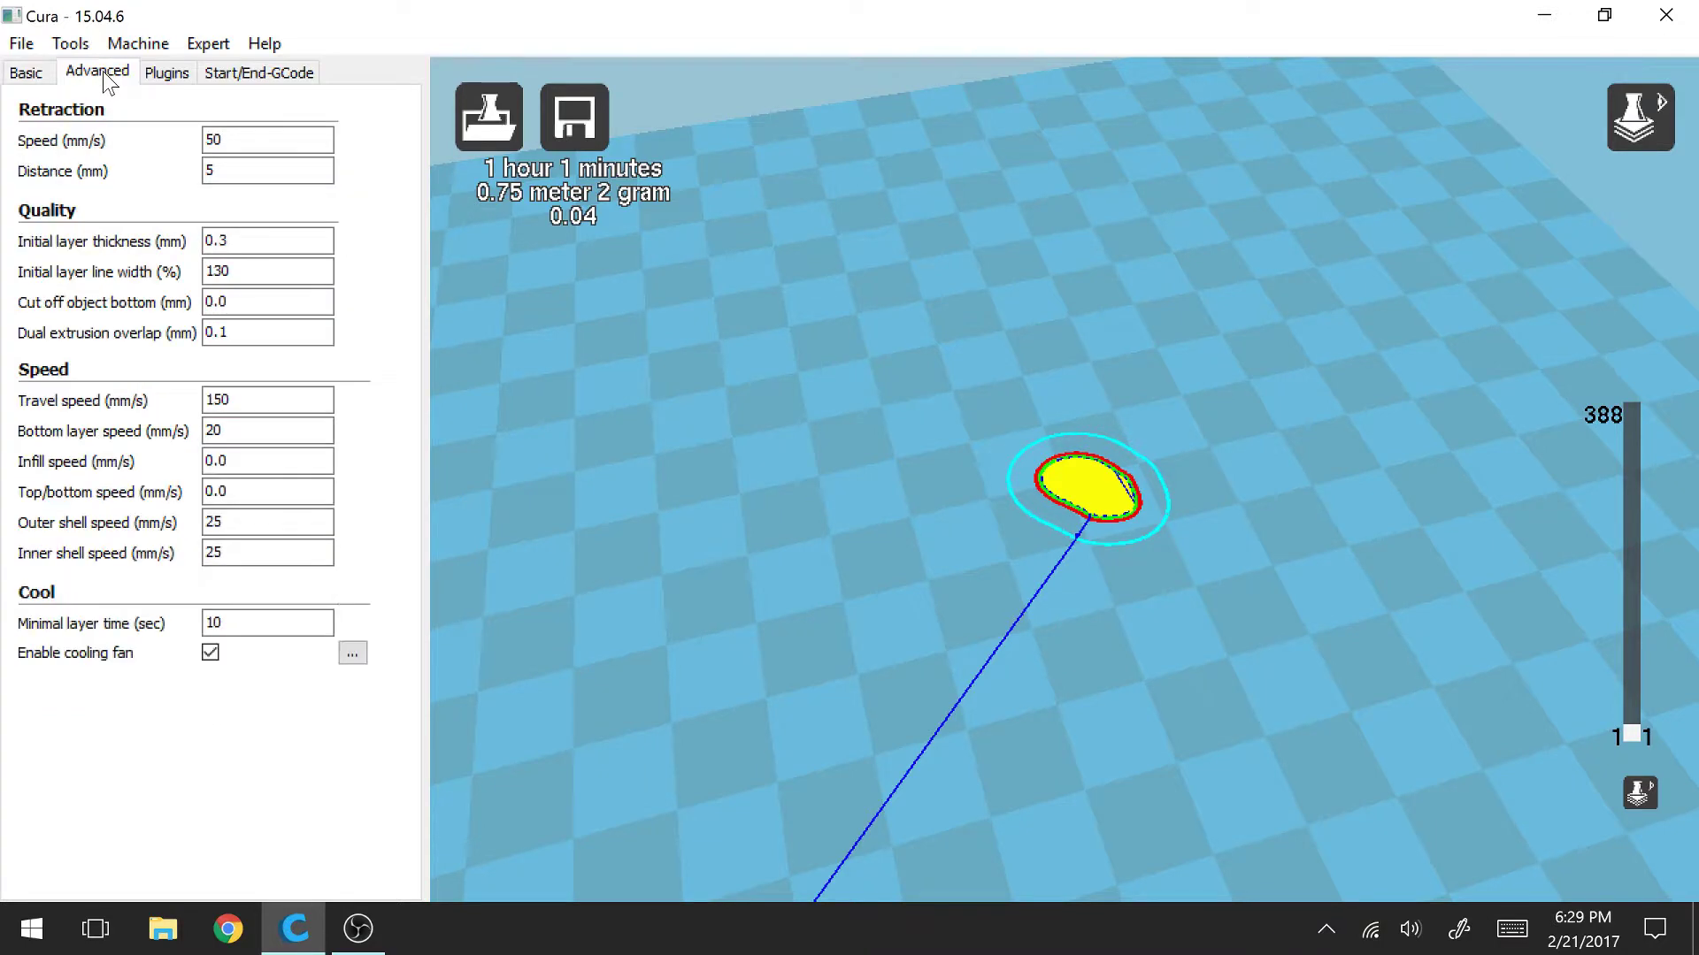
click(26, 73)
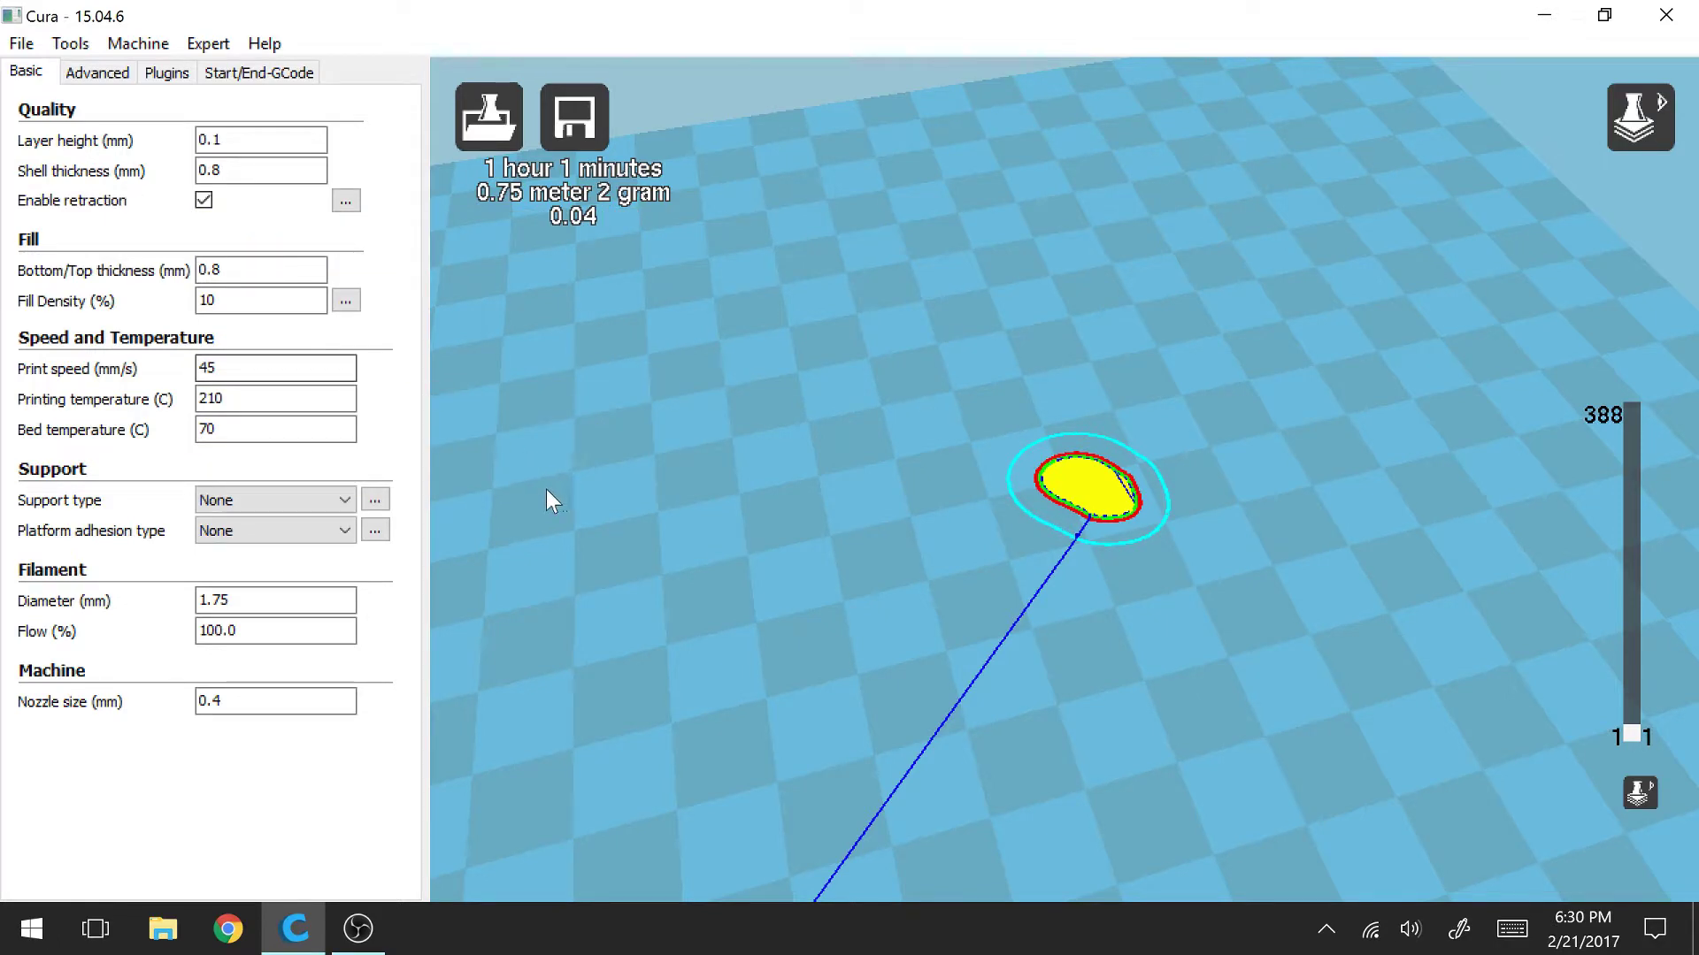
- Raise the layer slider to layer 55 to reveal the walls and sparse infill cross
mouse_move(202, 368)
scroll(1117, 485, up, 2)
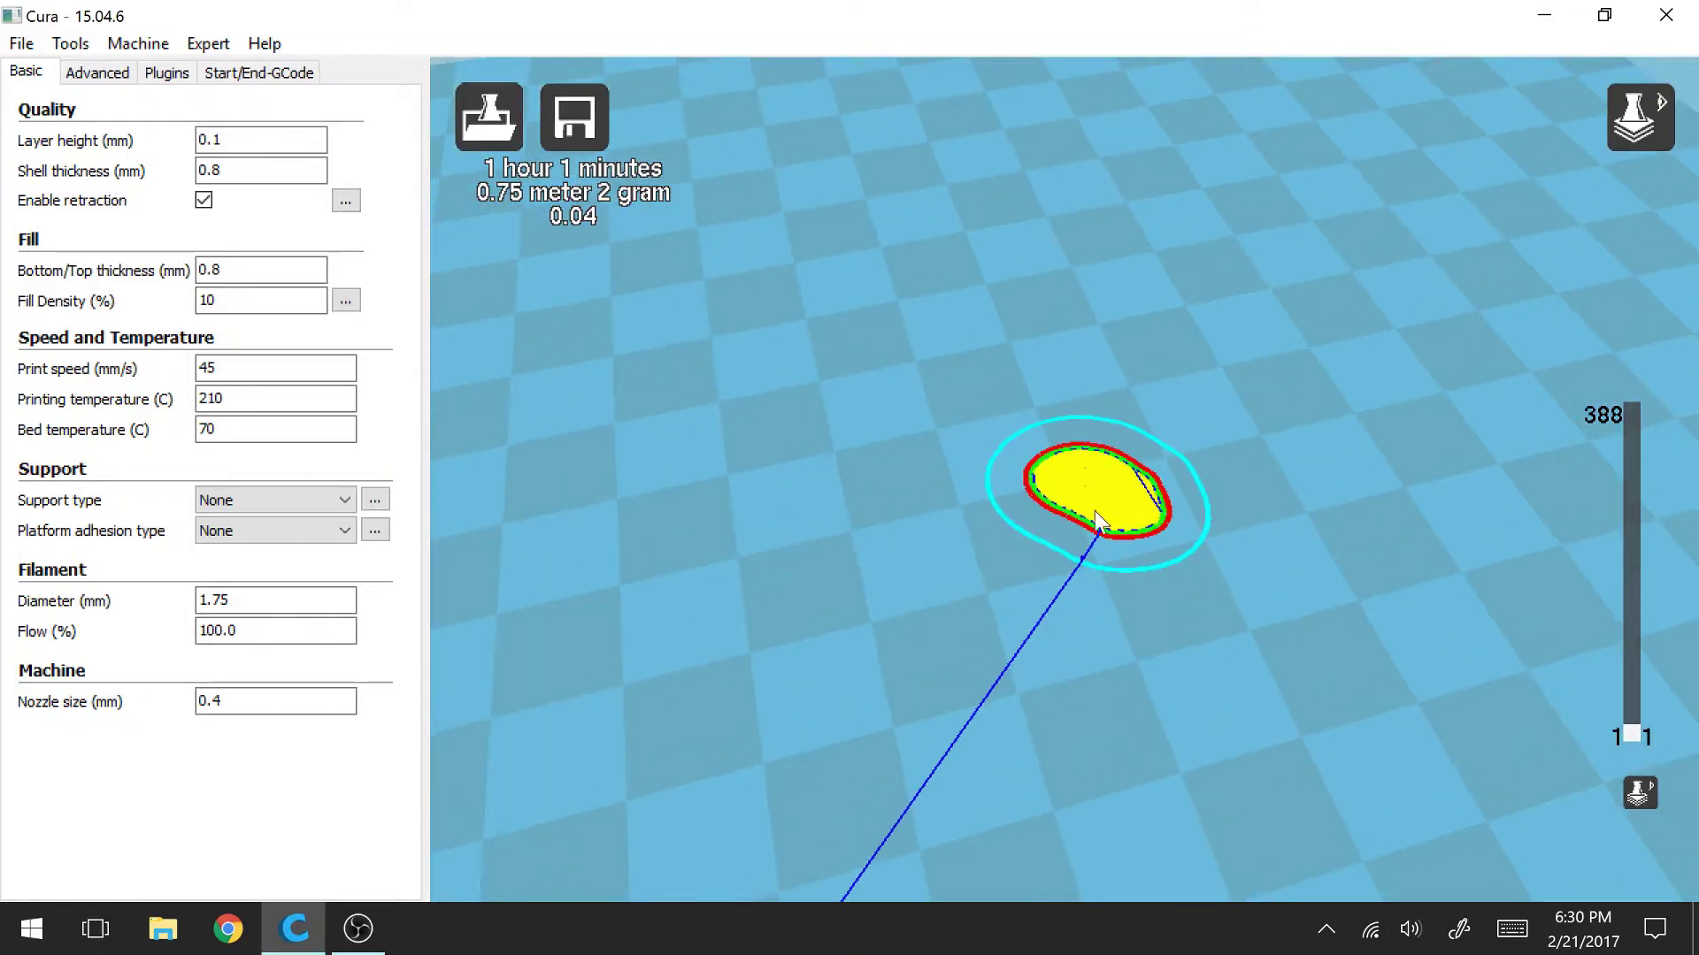
scroll(1070, 485, up, 1)
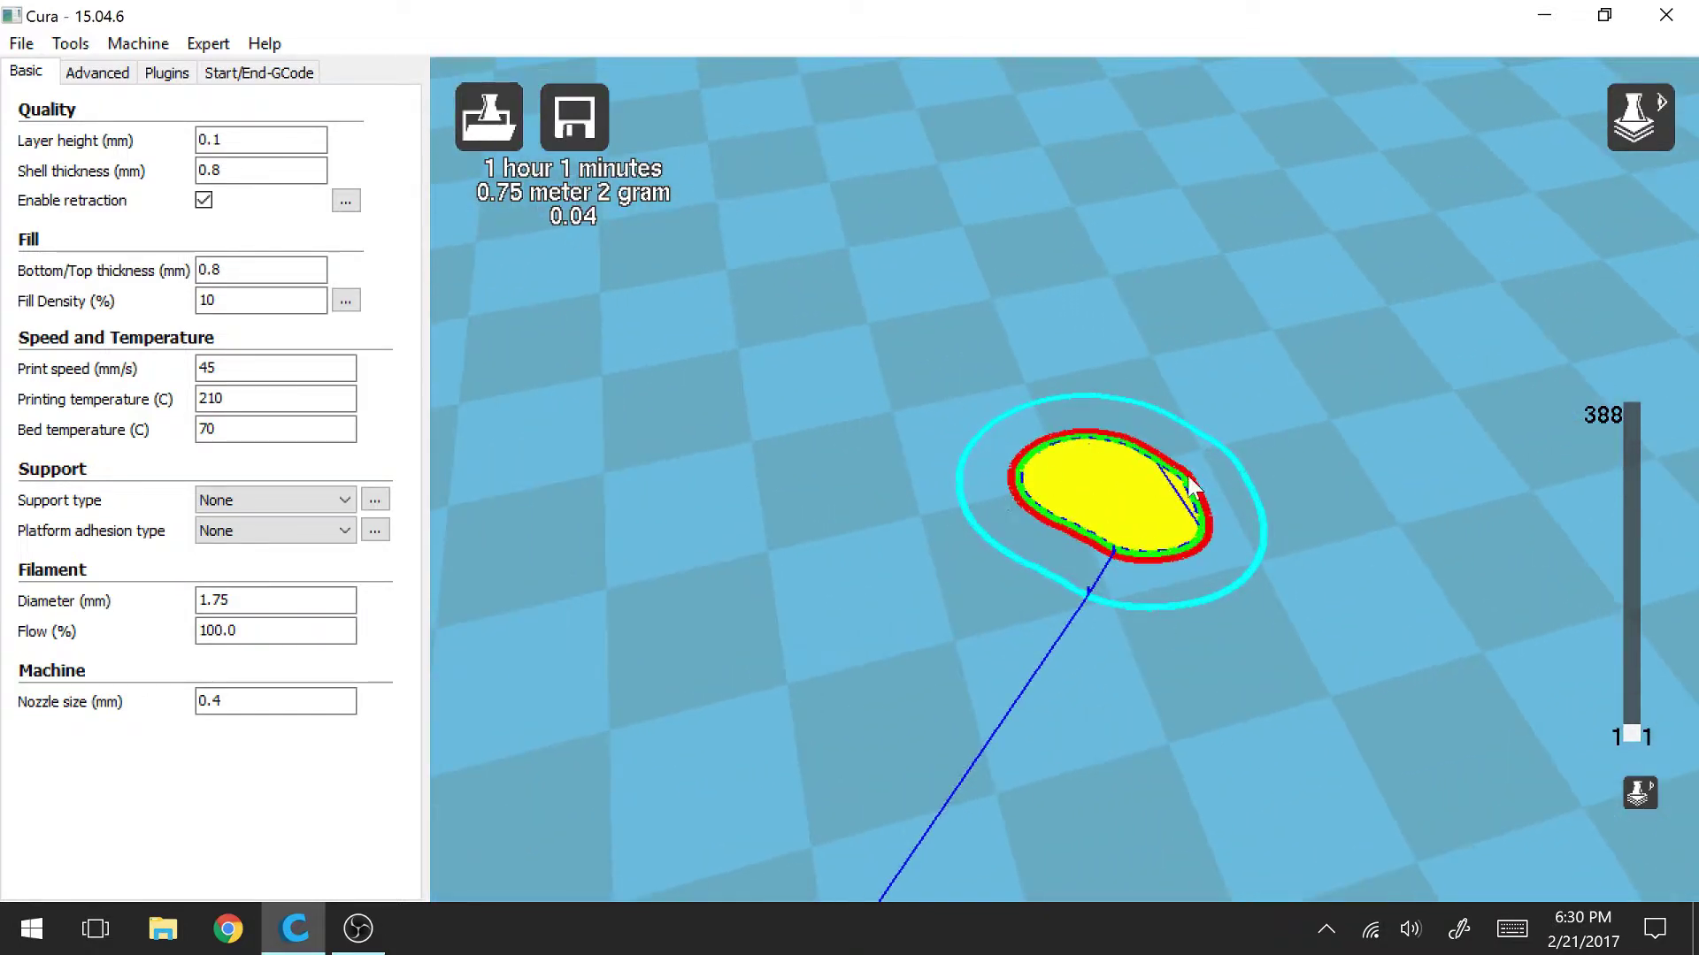
scroll(1633, 726, up, 4)
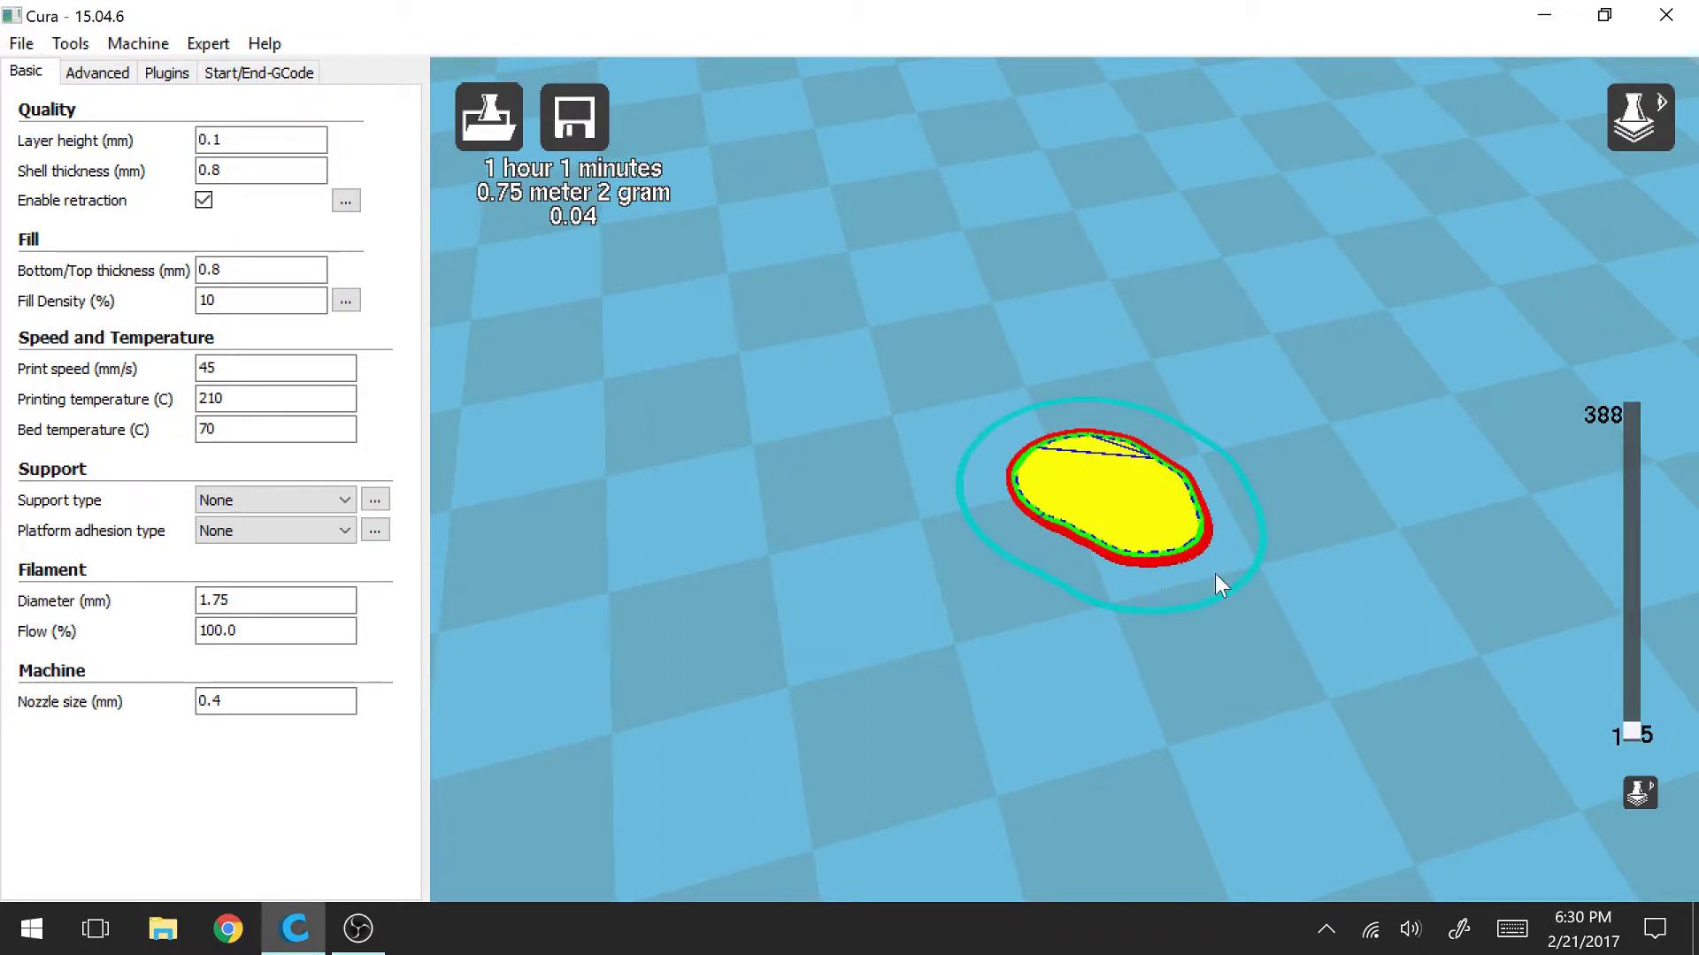
scroll(1648, 679, up, 5)
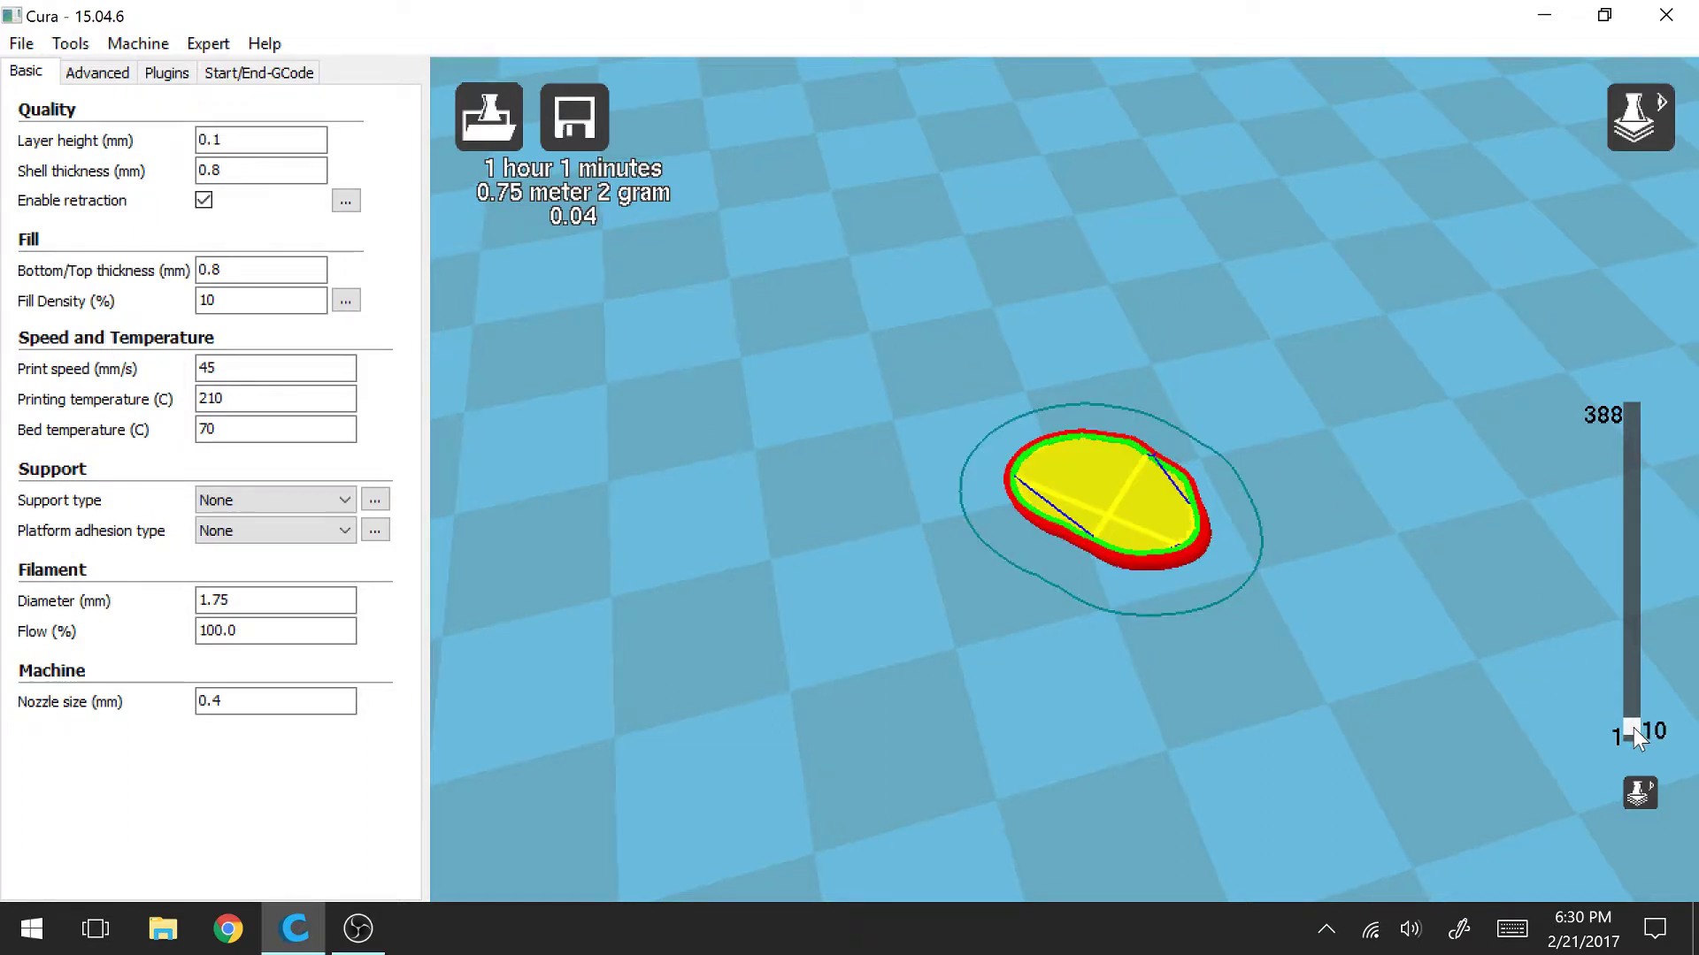
drag(1636, 729, 1637, 691)
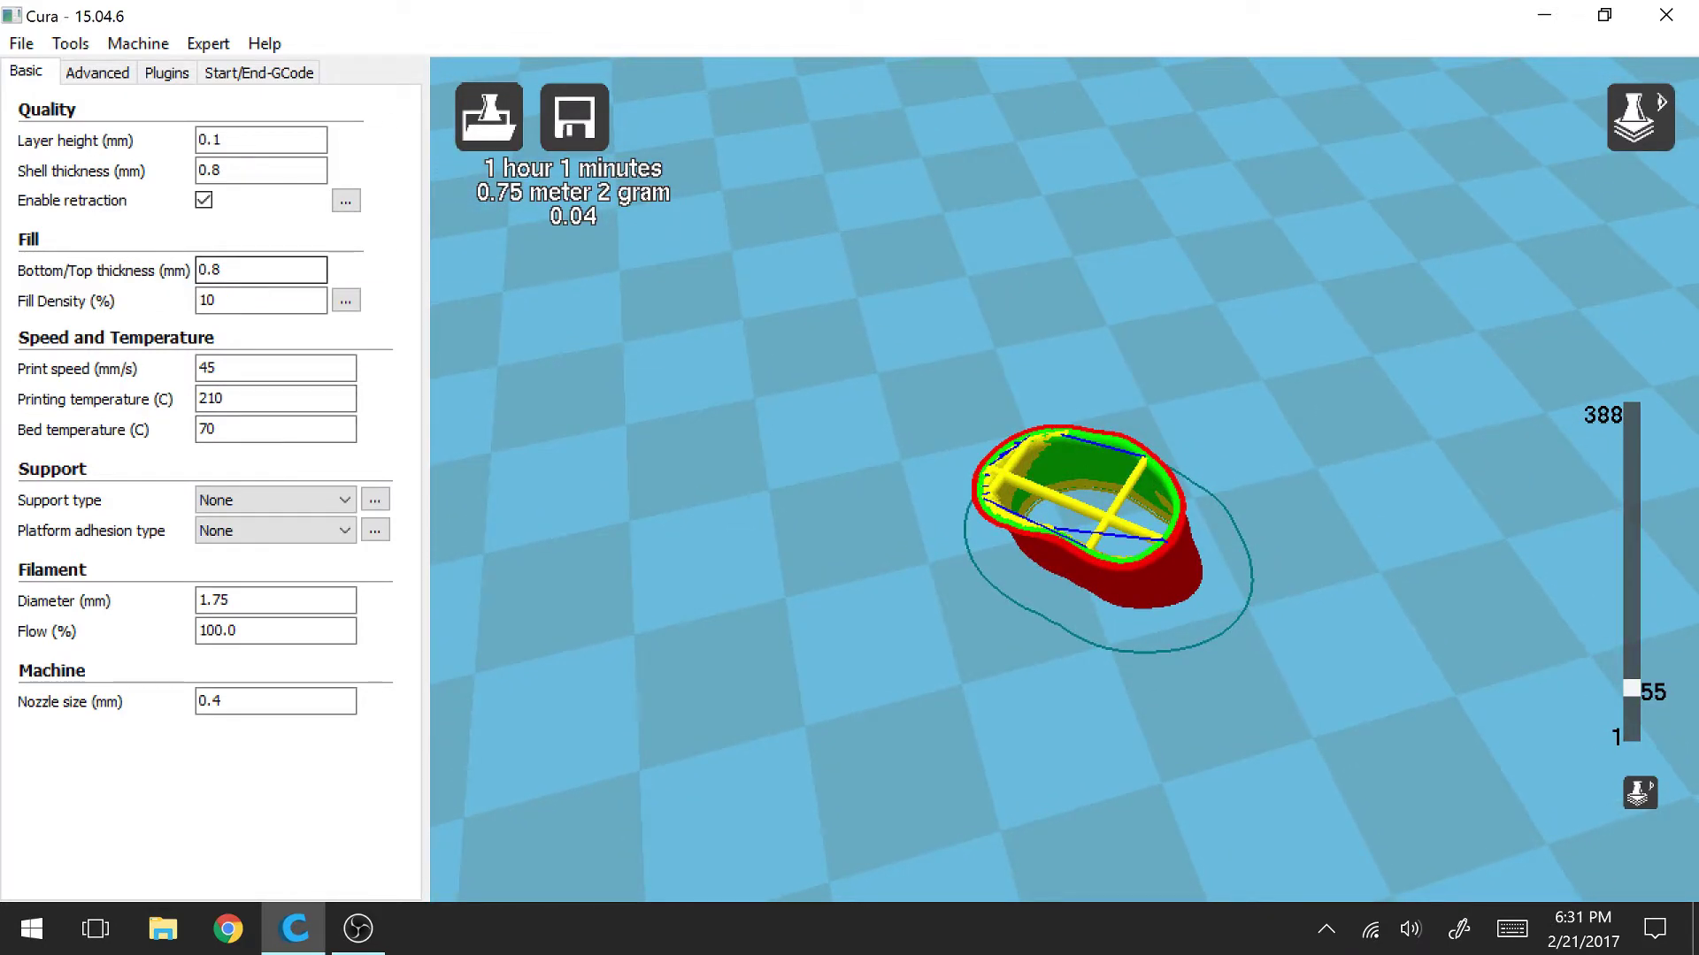
- Select the current 10% value in the Fill Density field
mouse_move(203, 271)
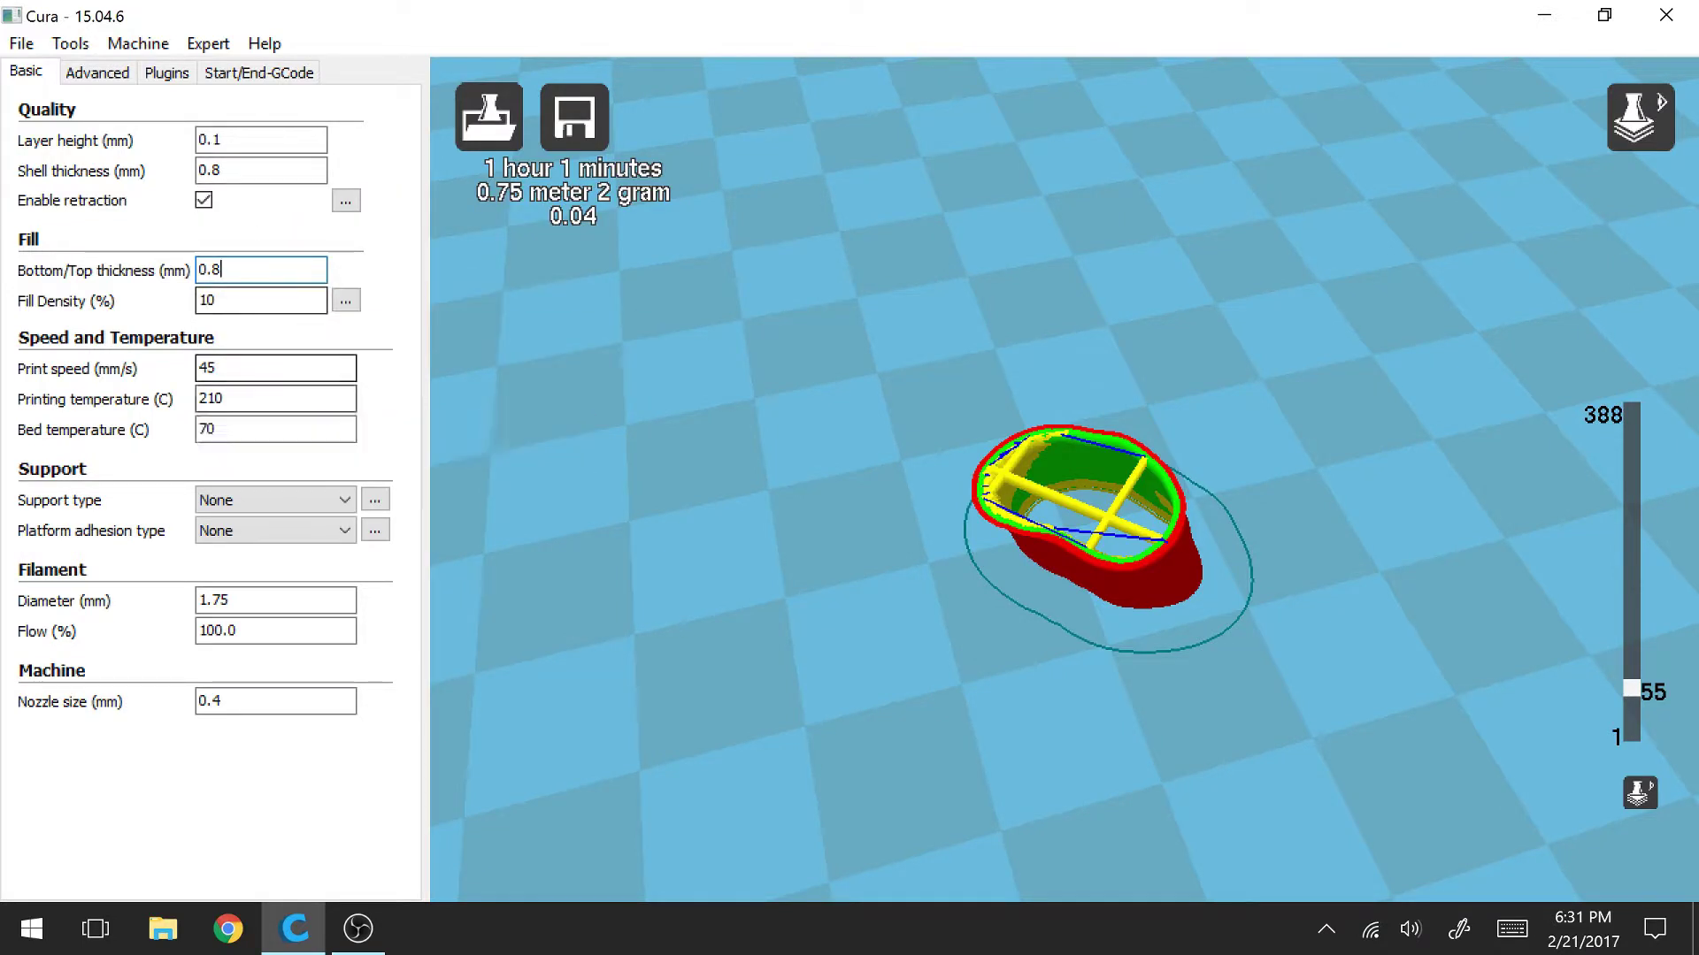
click(265, 301)
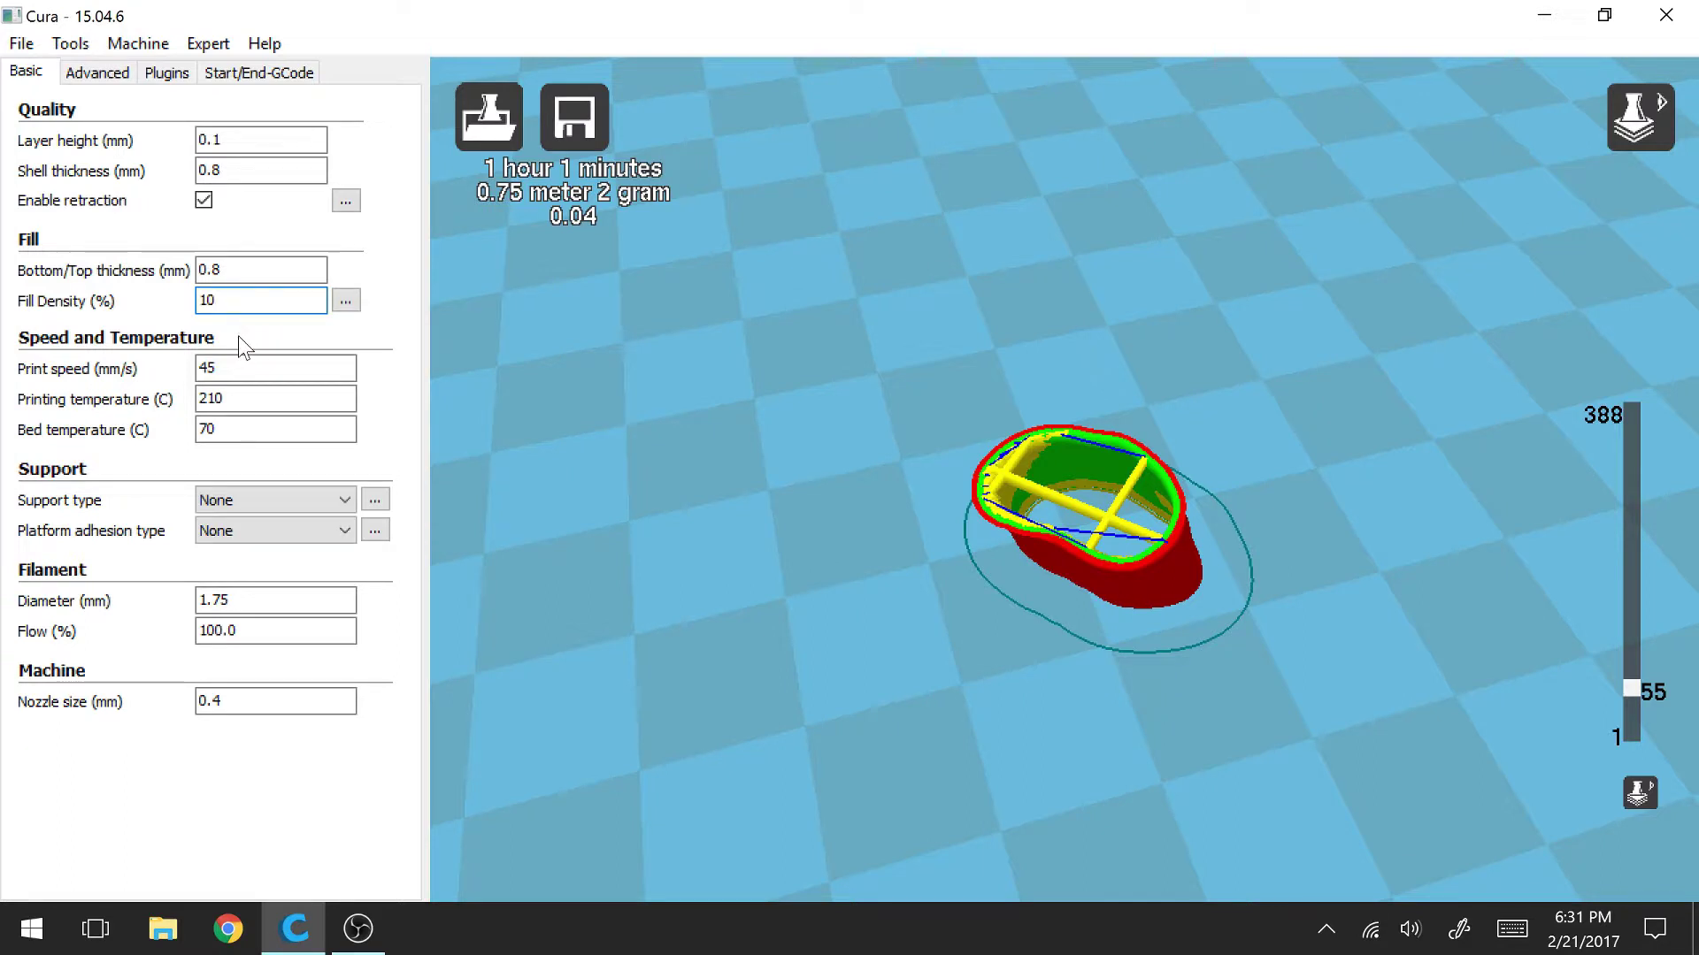
drag(217, 301, 199, 301)
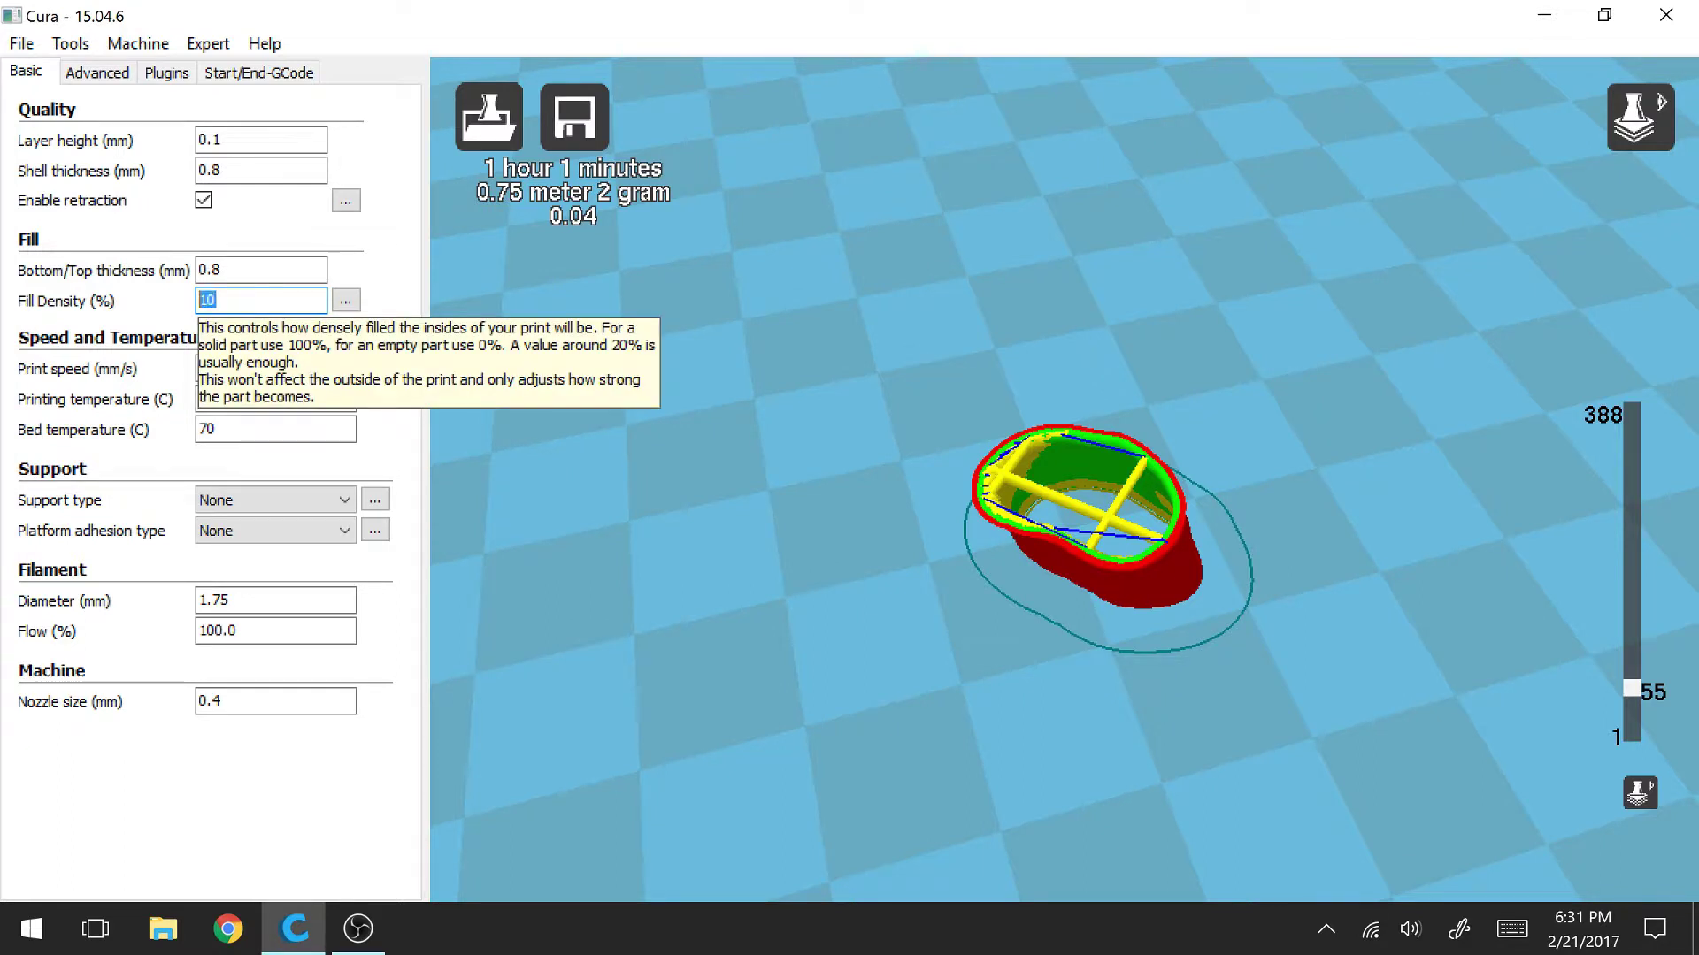
- Replace the 10% fill density with 20%, raising the estimate to 1 hour 2 minutes, 3 gram
text(10)
key(BackSpace)
key(BackSpace)
text(20)
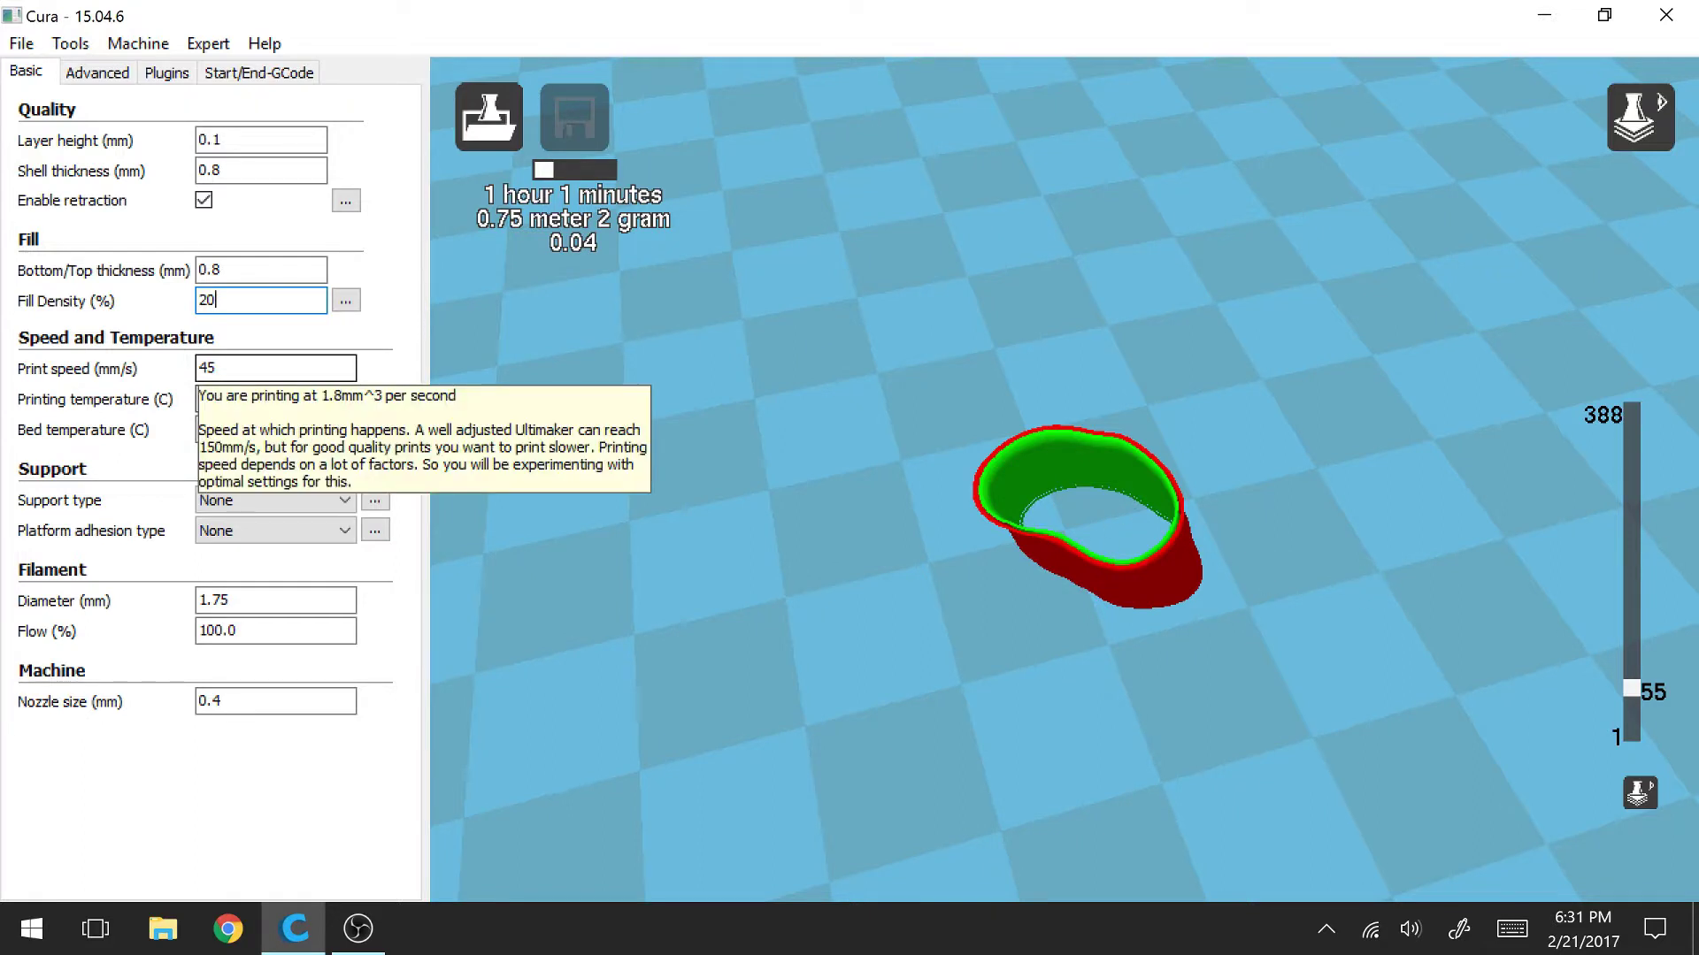
click(212, 368)
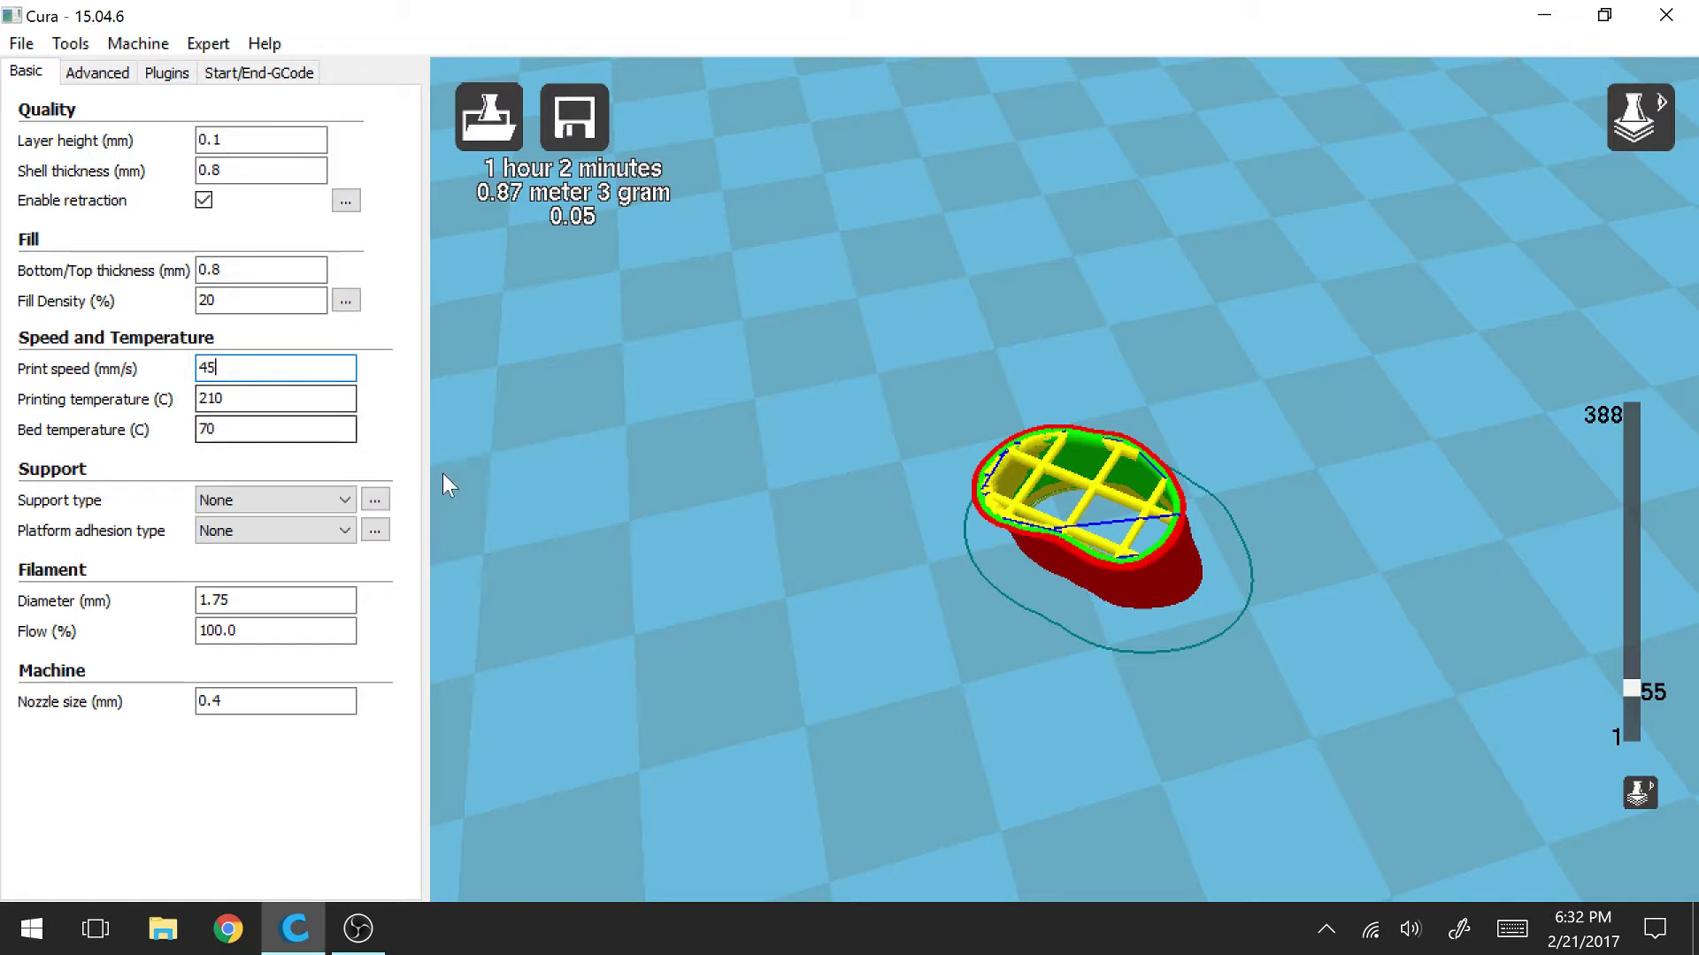
- Orbit the view to inspect the denser 20% infill grid at layer 55
right_drag(635, 561, 587, 536)
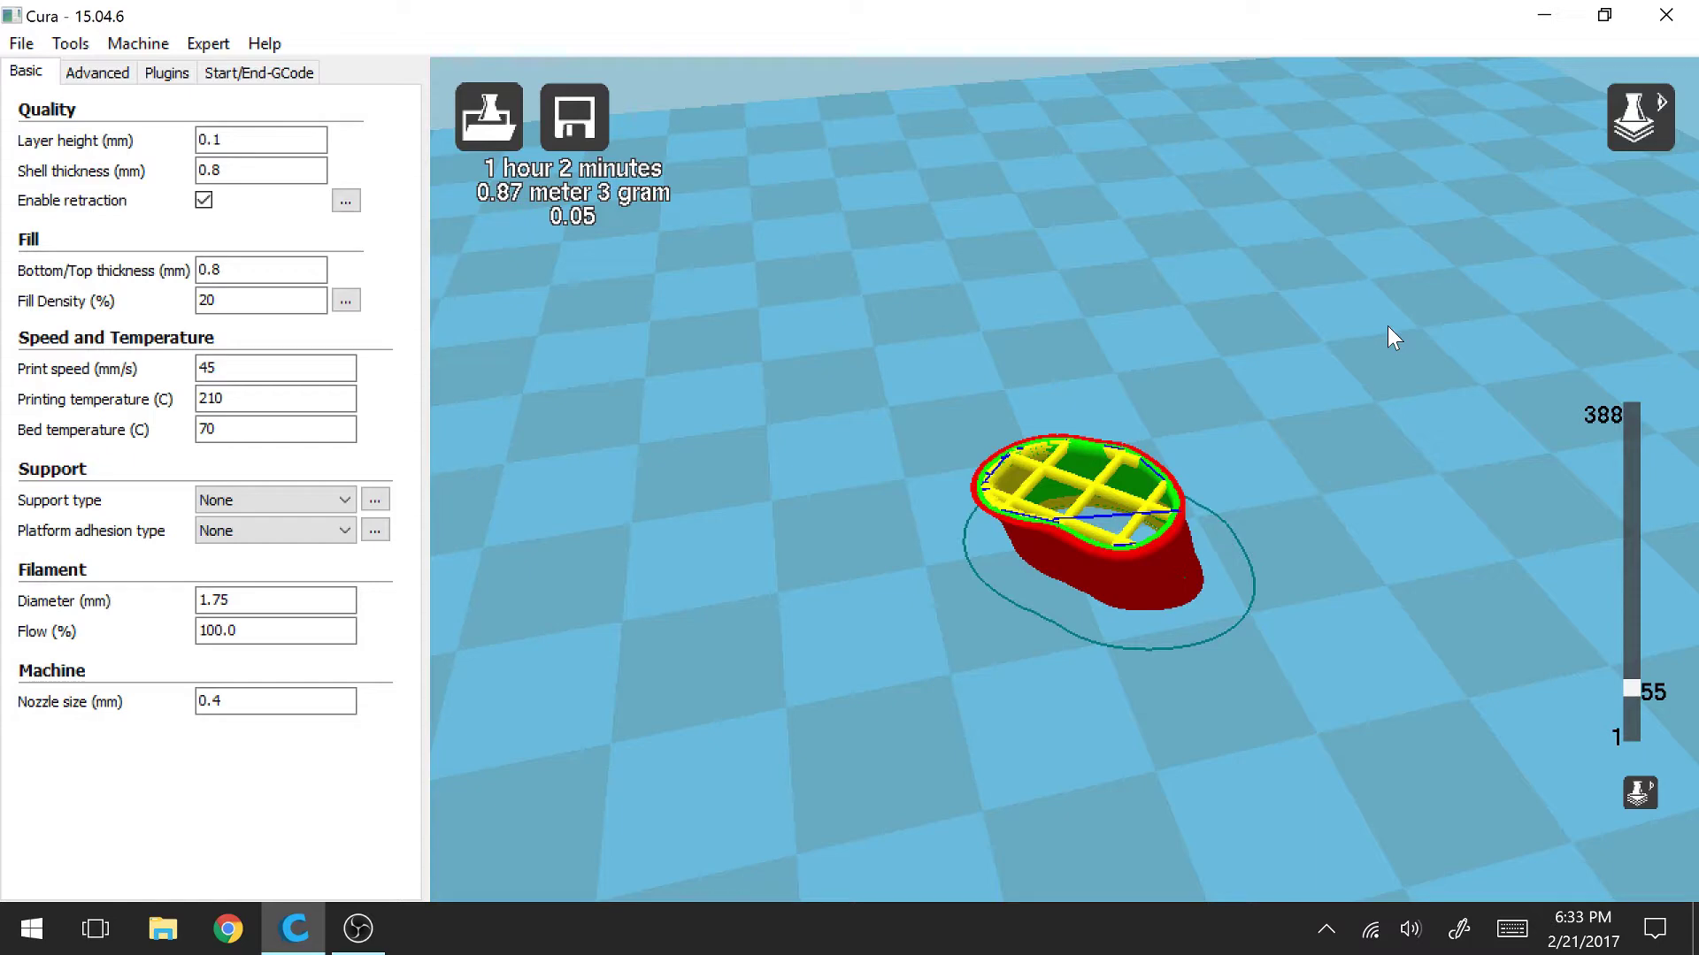
- Switch the view mode back to Normal to show the solid green hand
click(1635, 119)
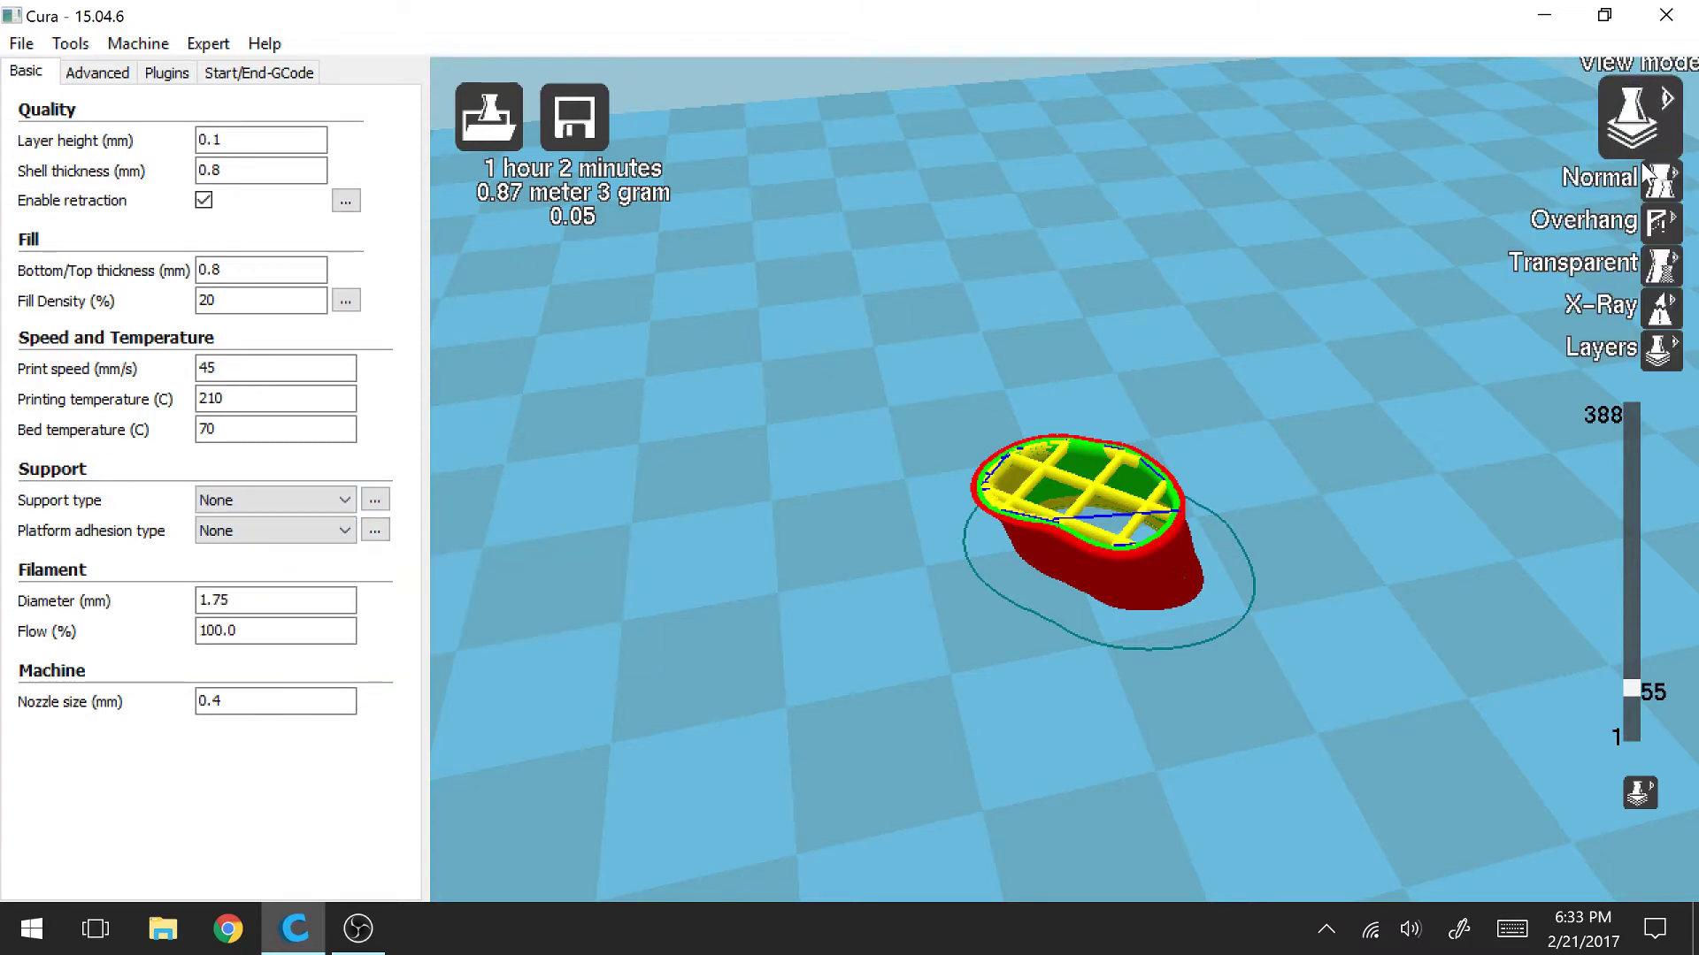
click(1646, 216)
scroll(1208, 184, down, 5)
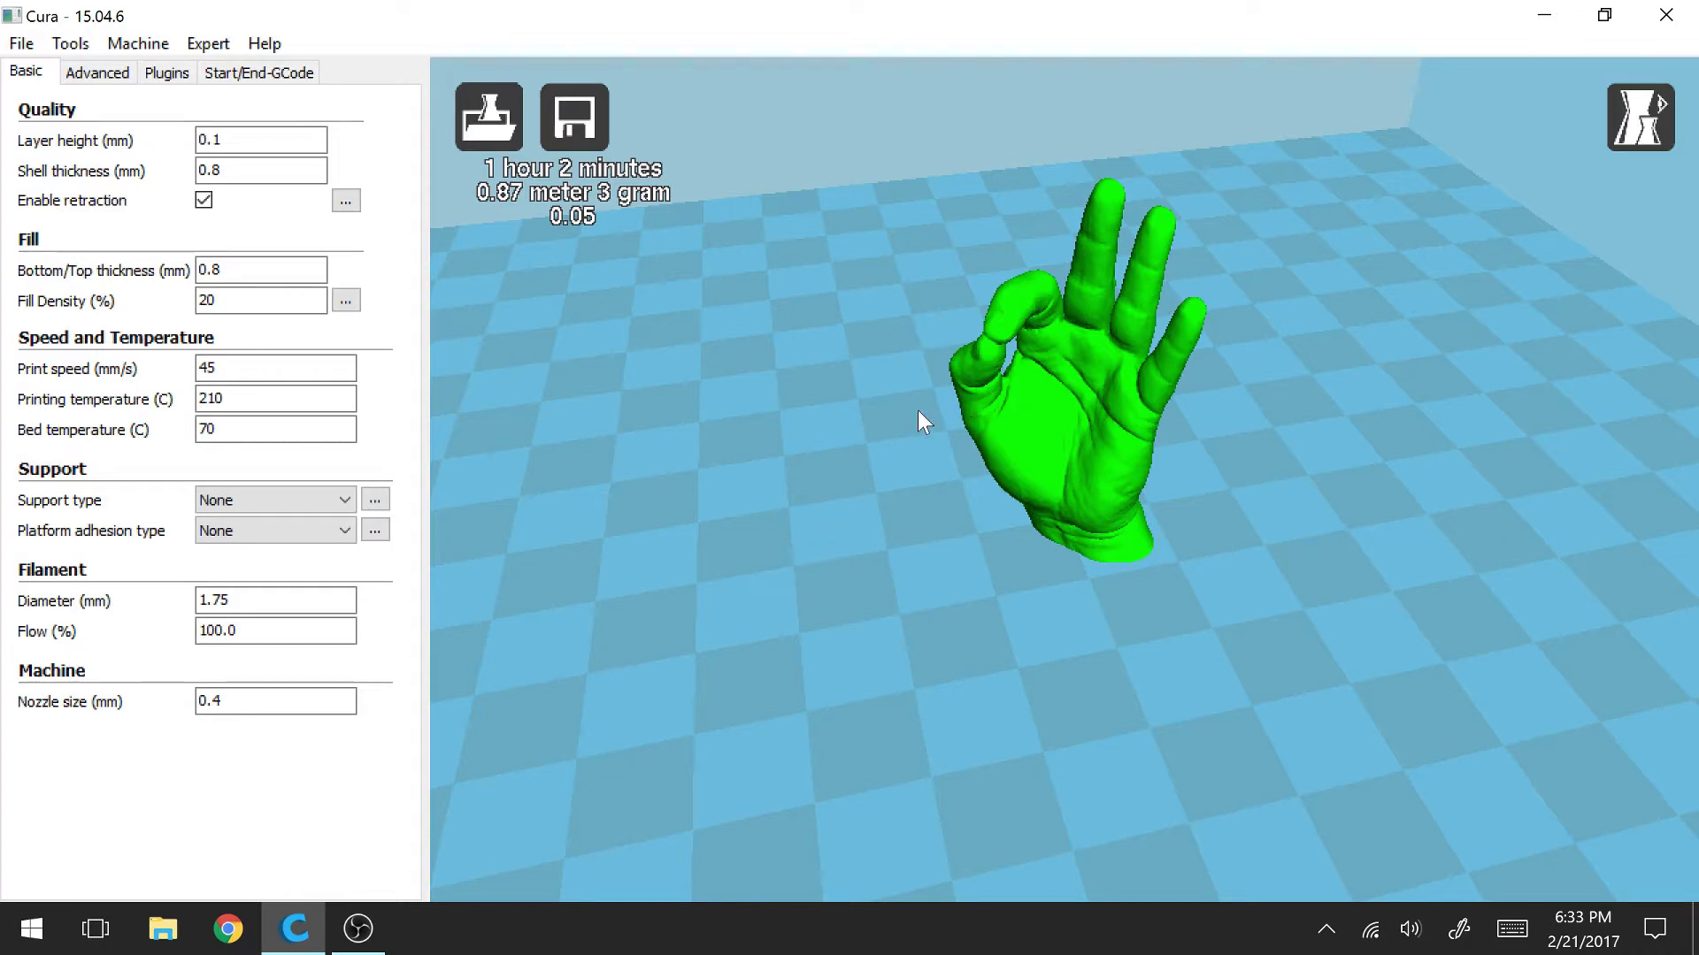
- Keep support type at None while orbiting around the hand to face its palm
click(304, 502)
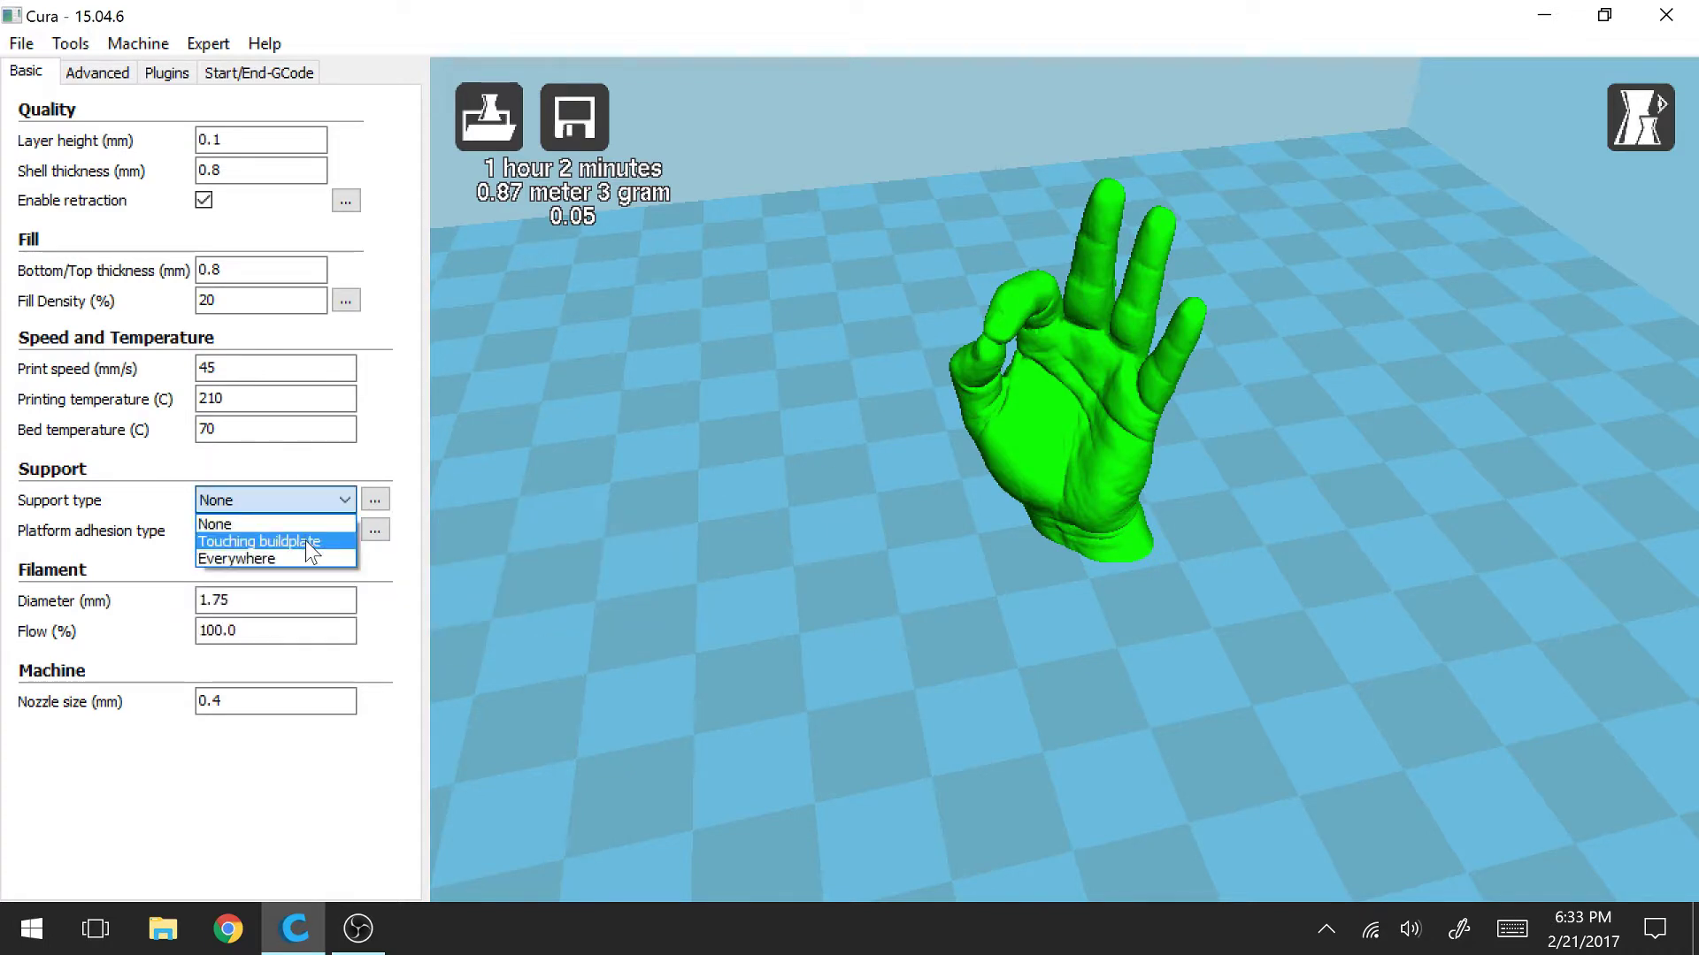
click(393, 589)
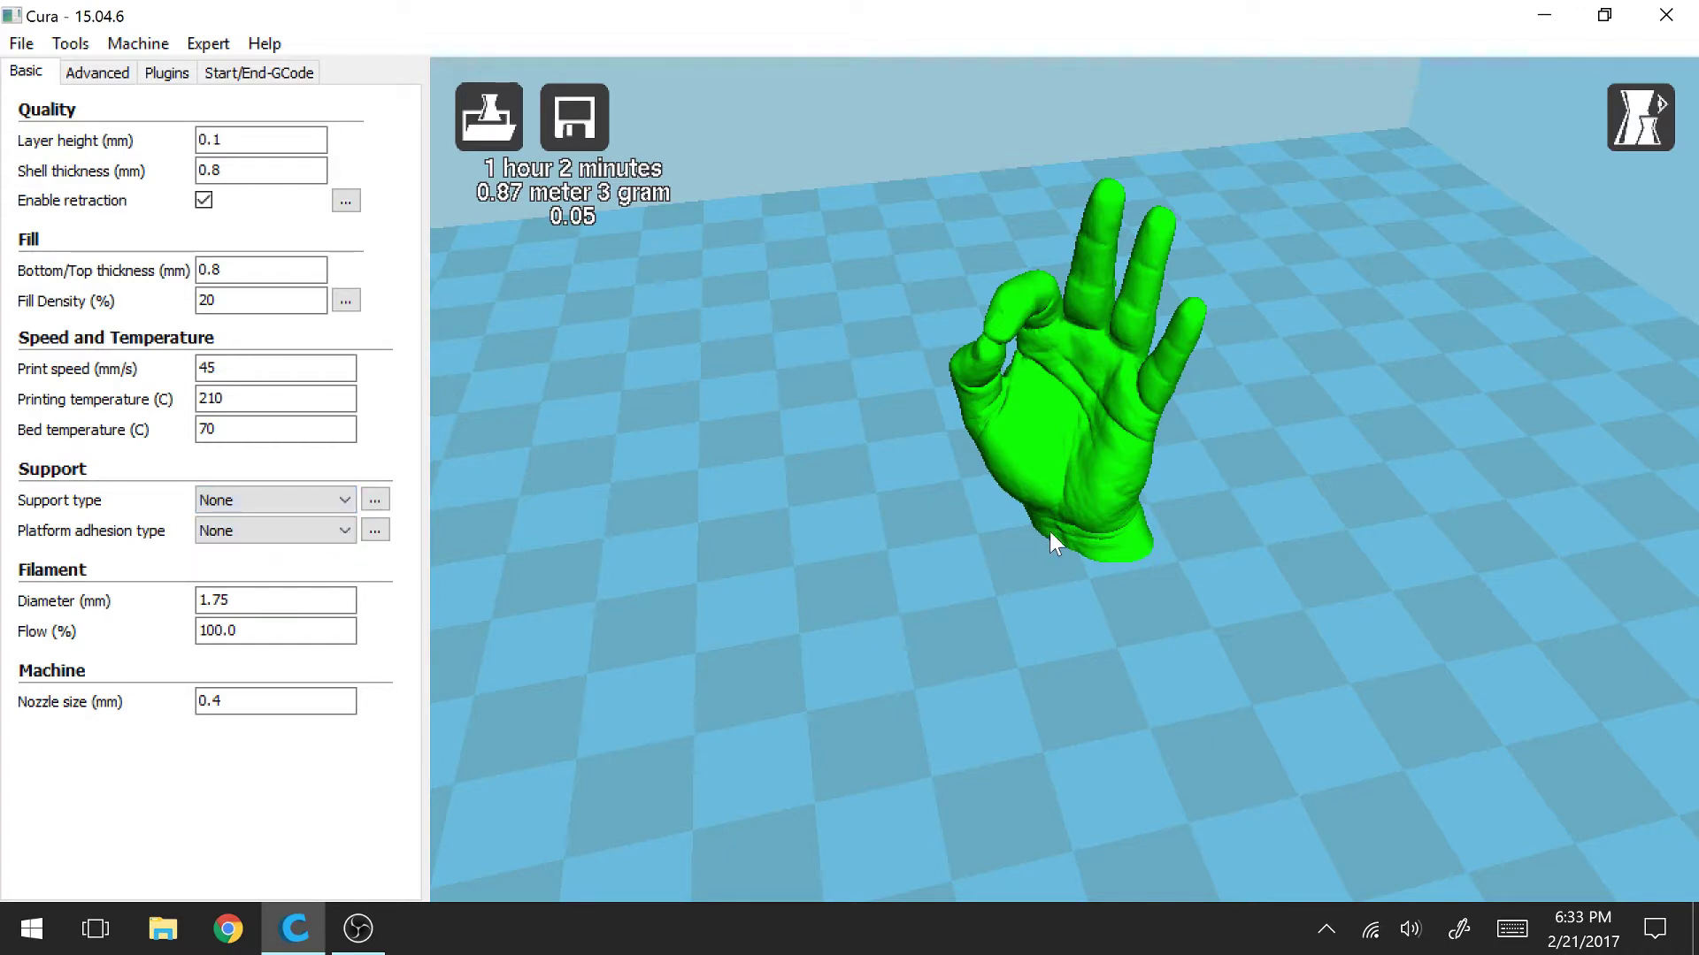
mouse_move(1049, 531)
right_down()
mouse_move(1033, 520)
mouse_move(1048, 525)
right_up()
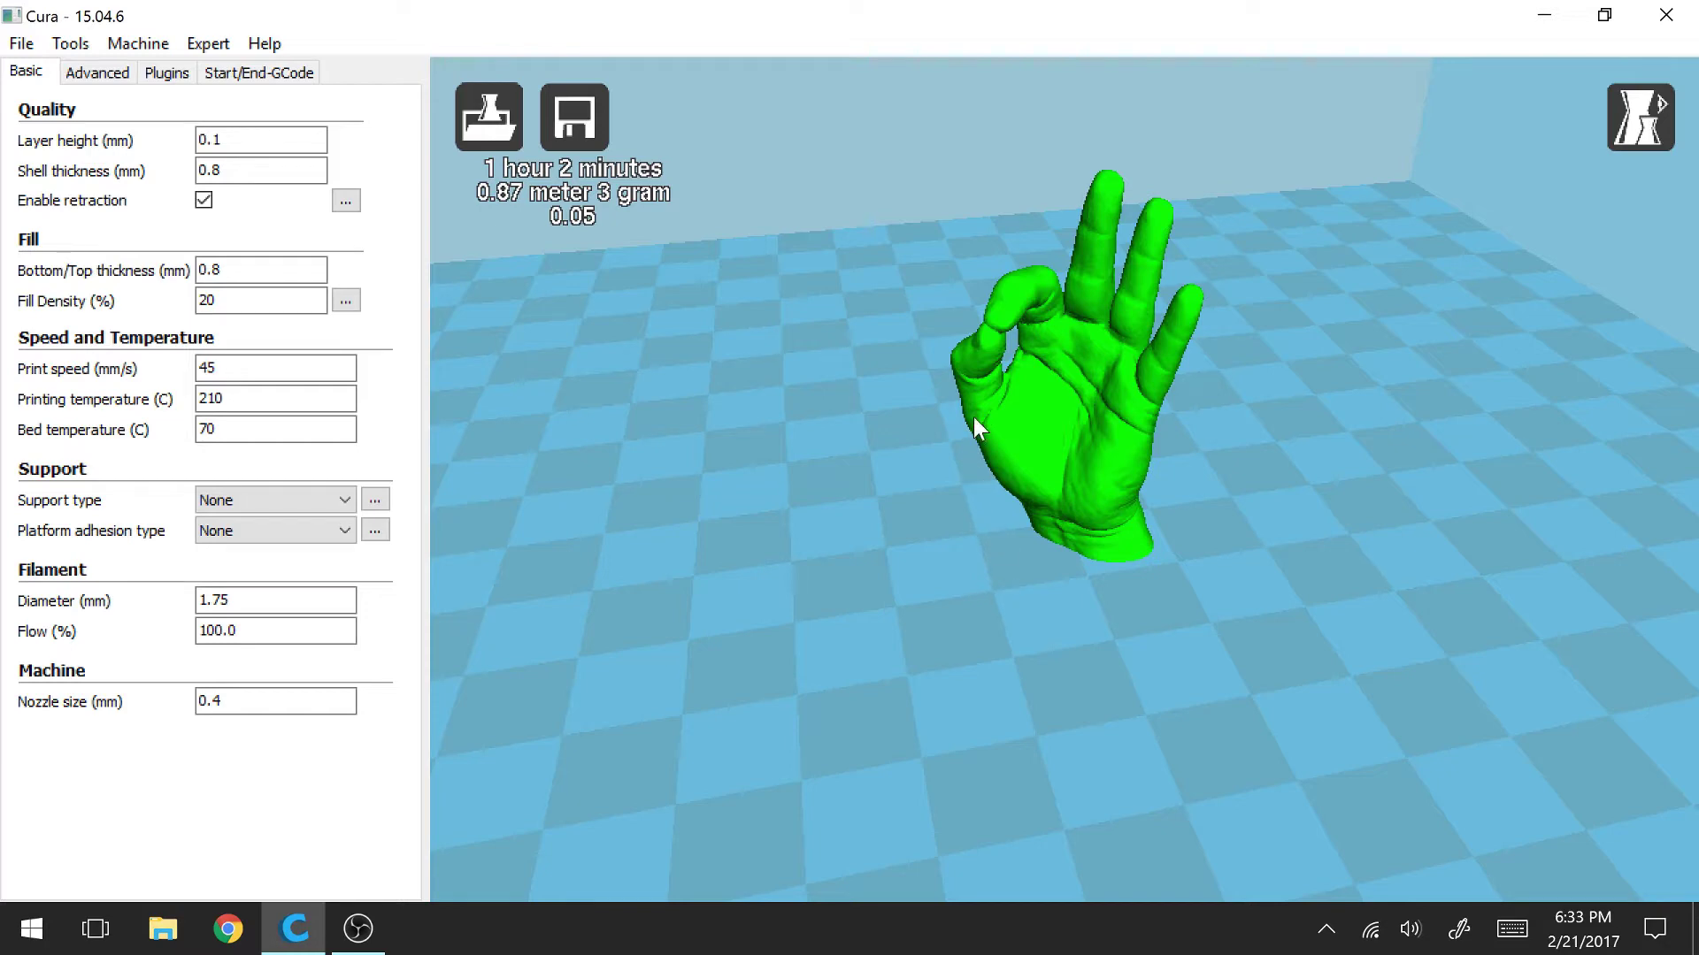
click(223, 497)
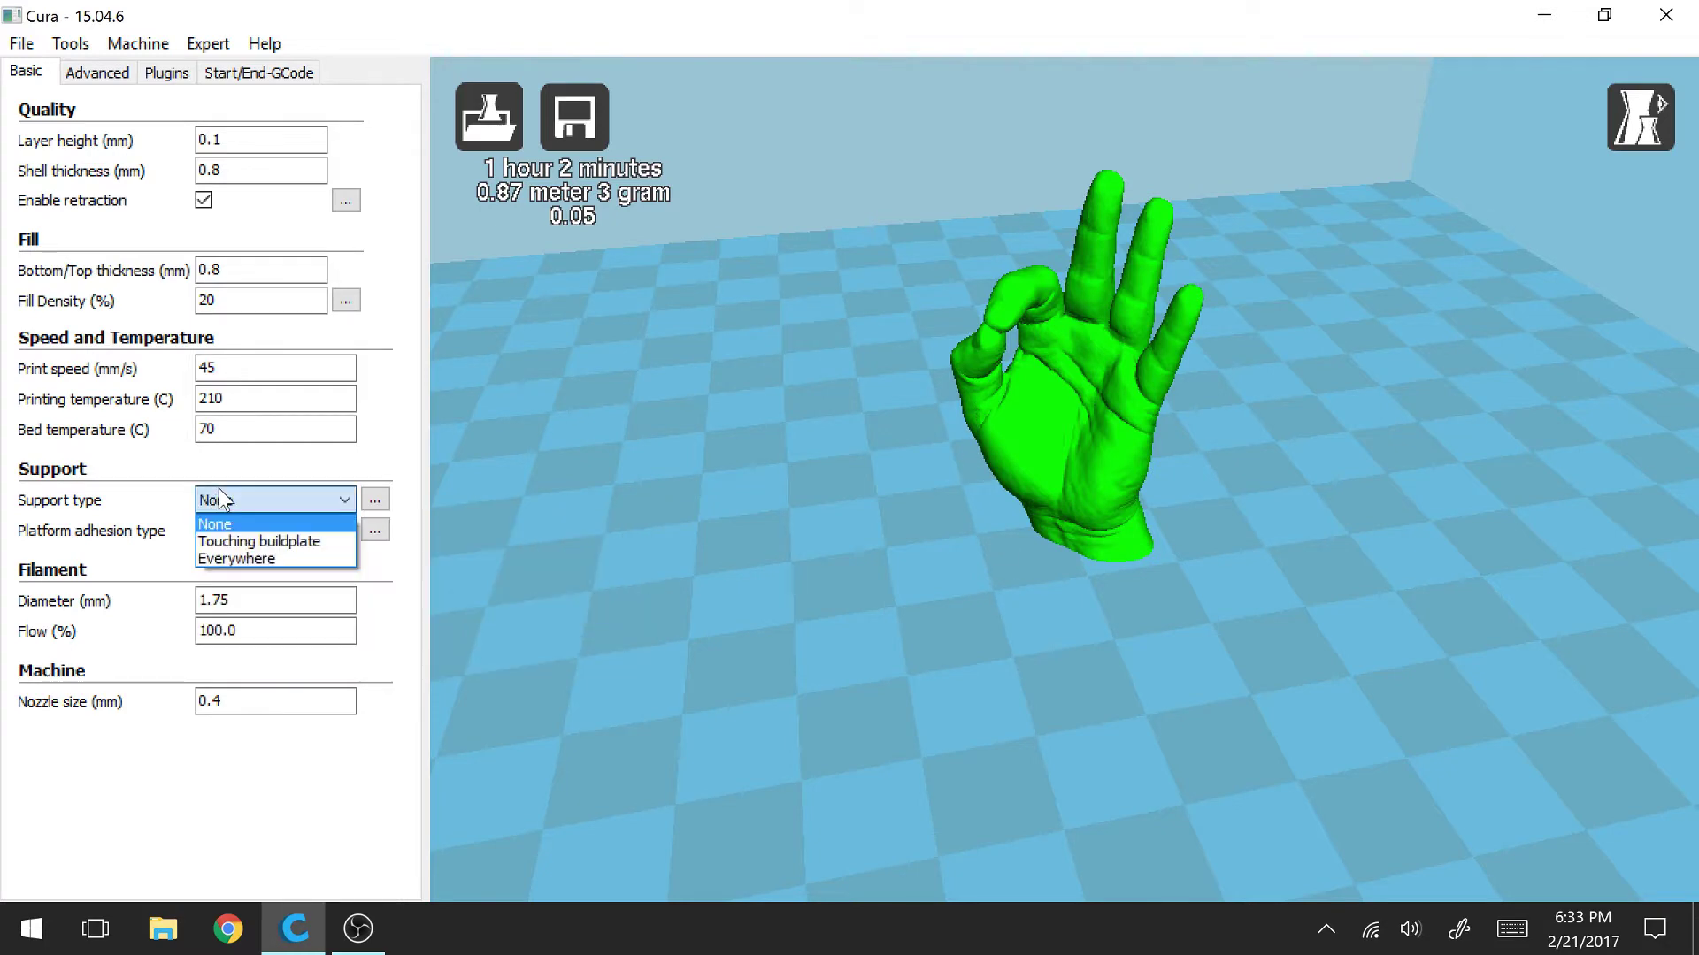
click(566, 544)
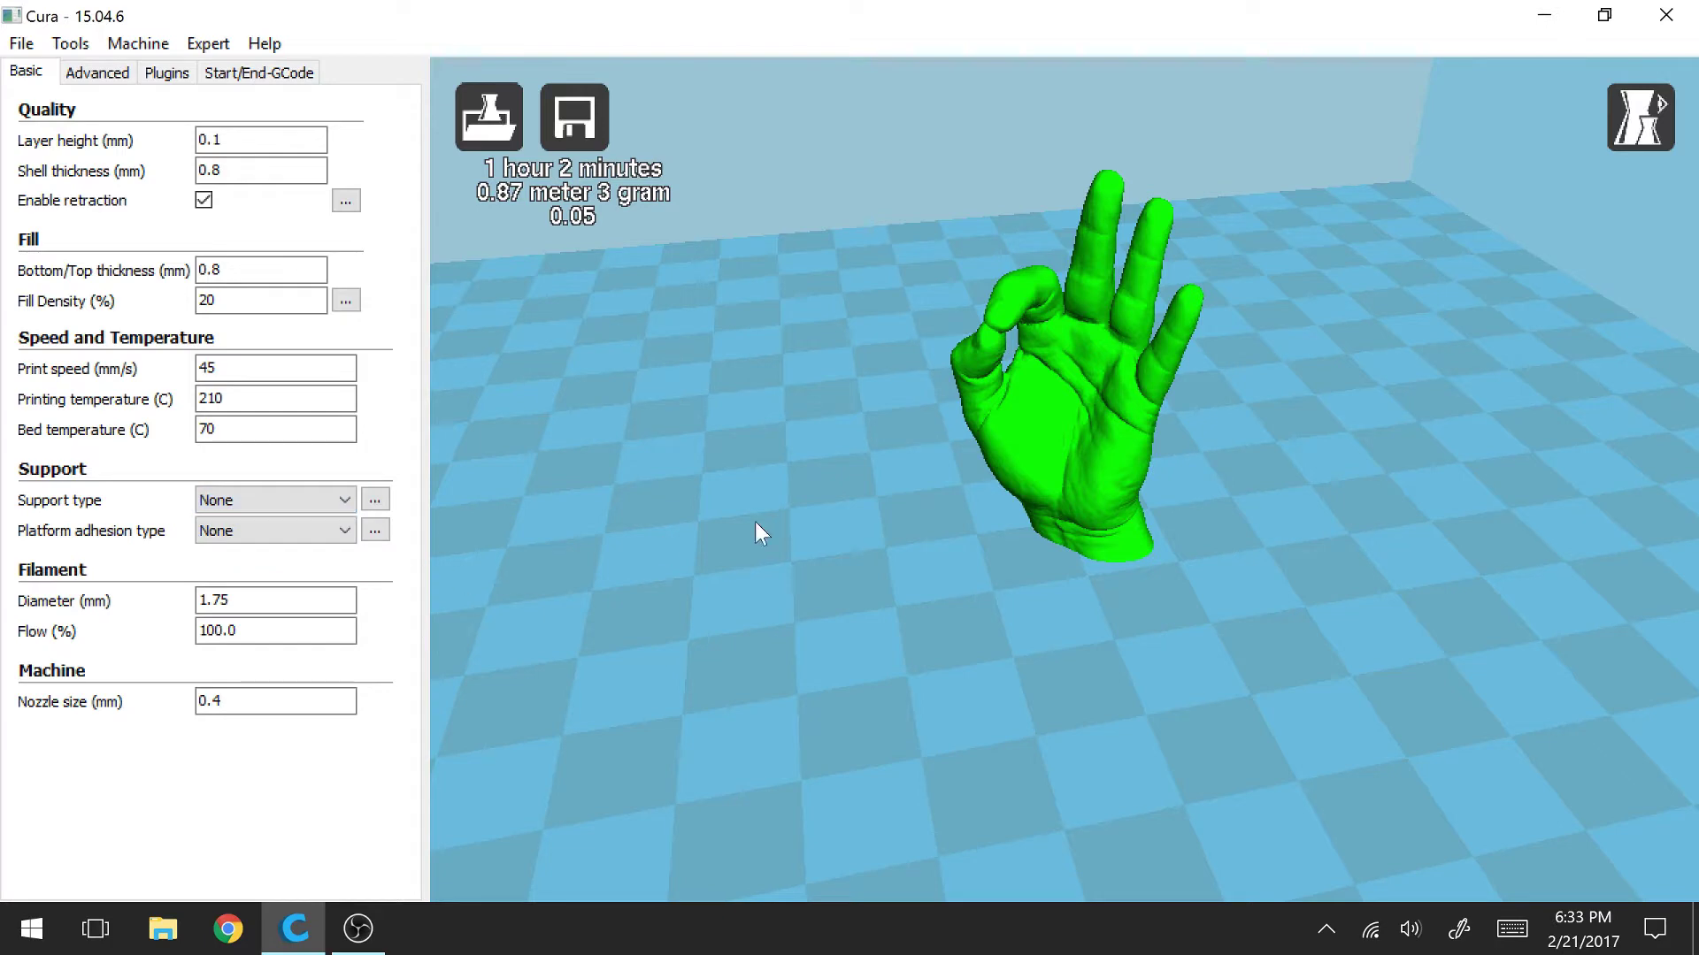
right_drag(779, 517, 1035, 489)
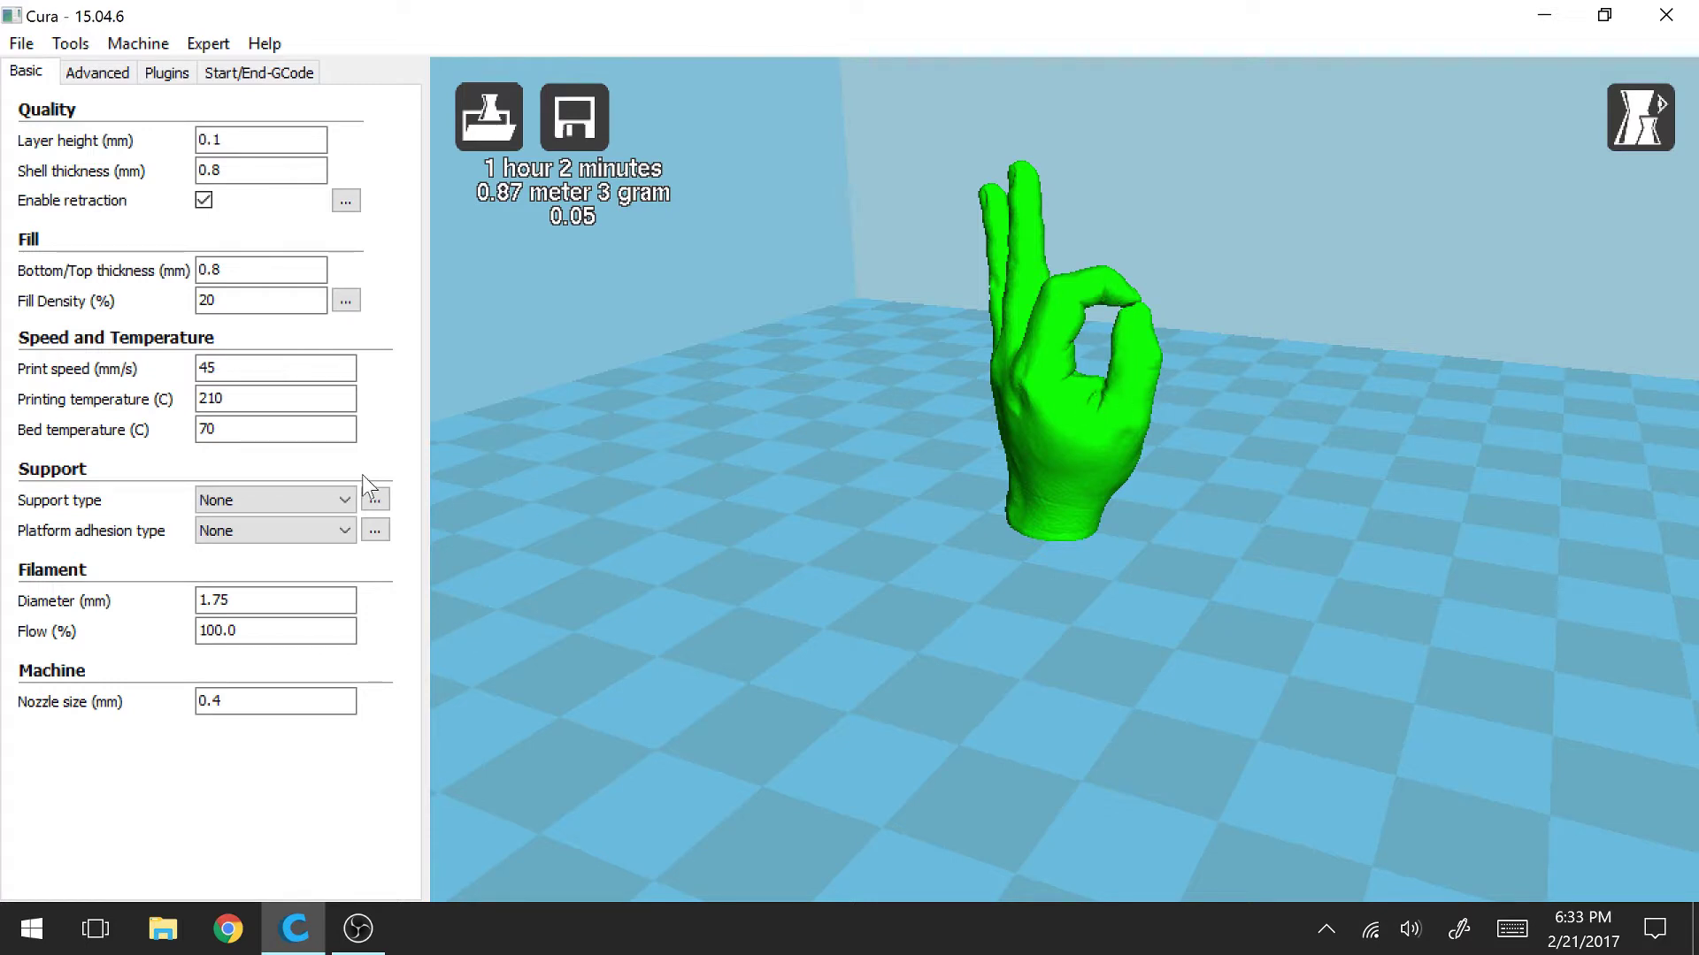
click(250, 500)
click(954, 432)
right_drag(1244, 412, 1037, 407)
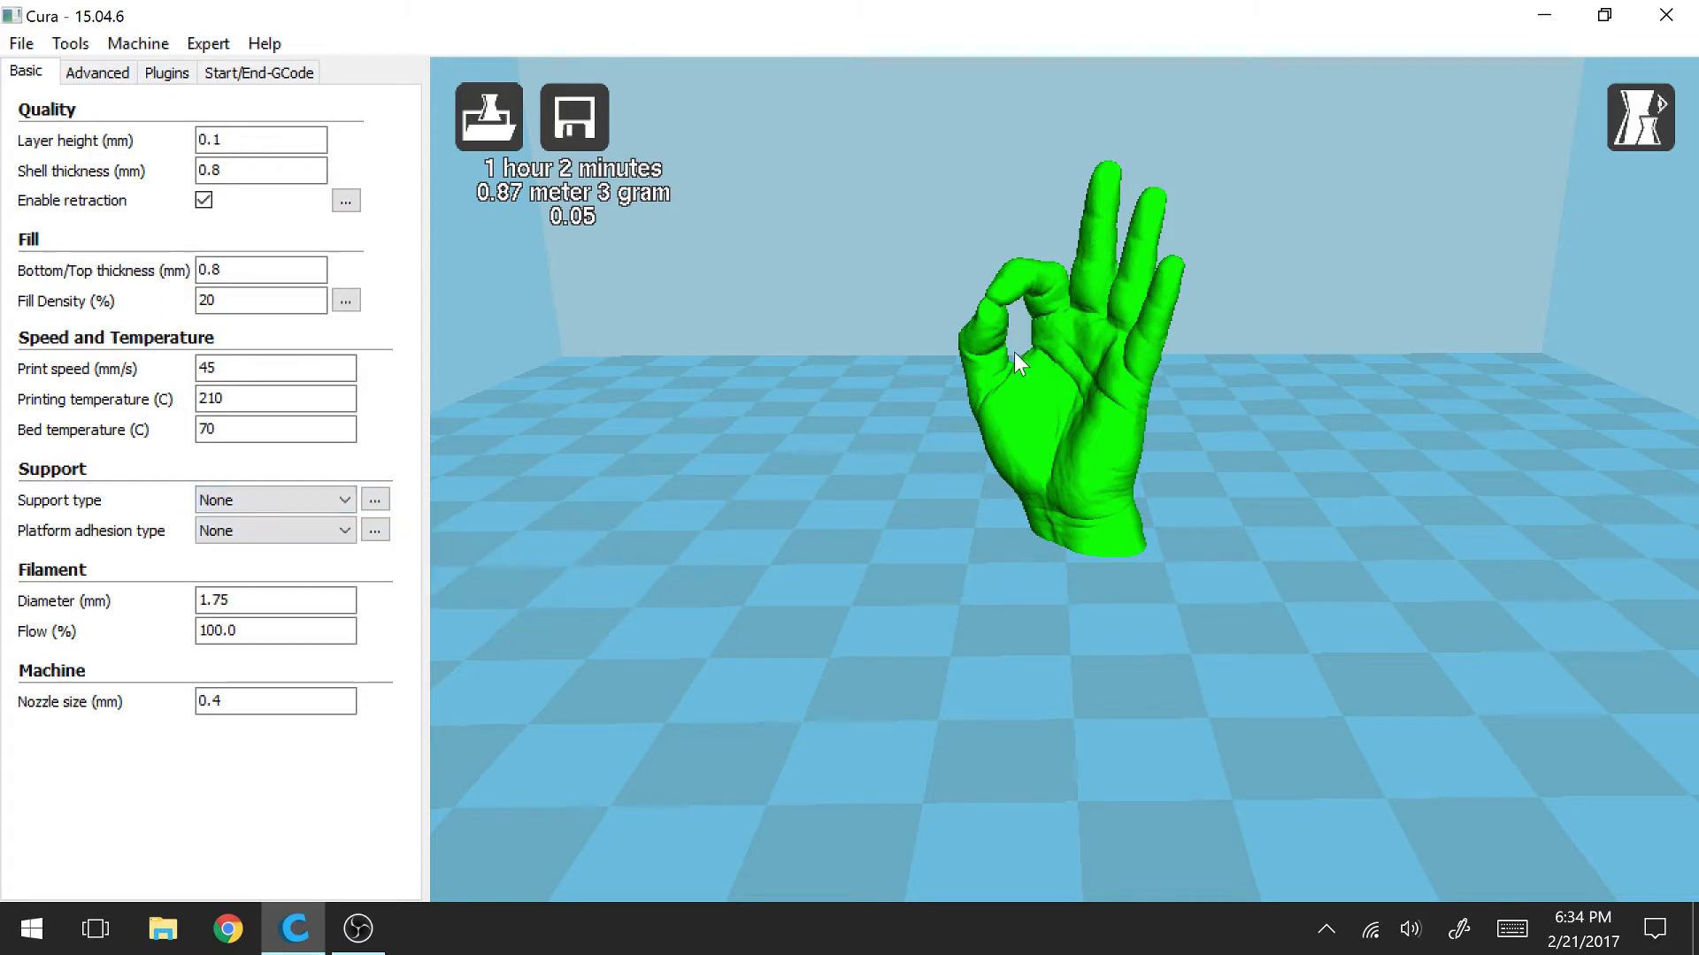
click(1647, 129)
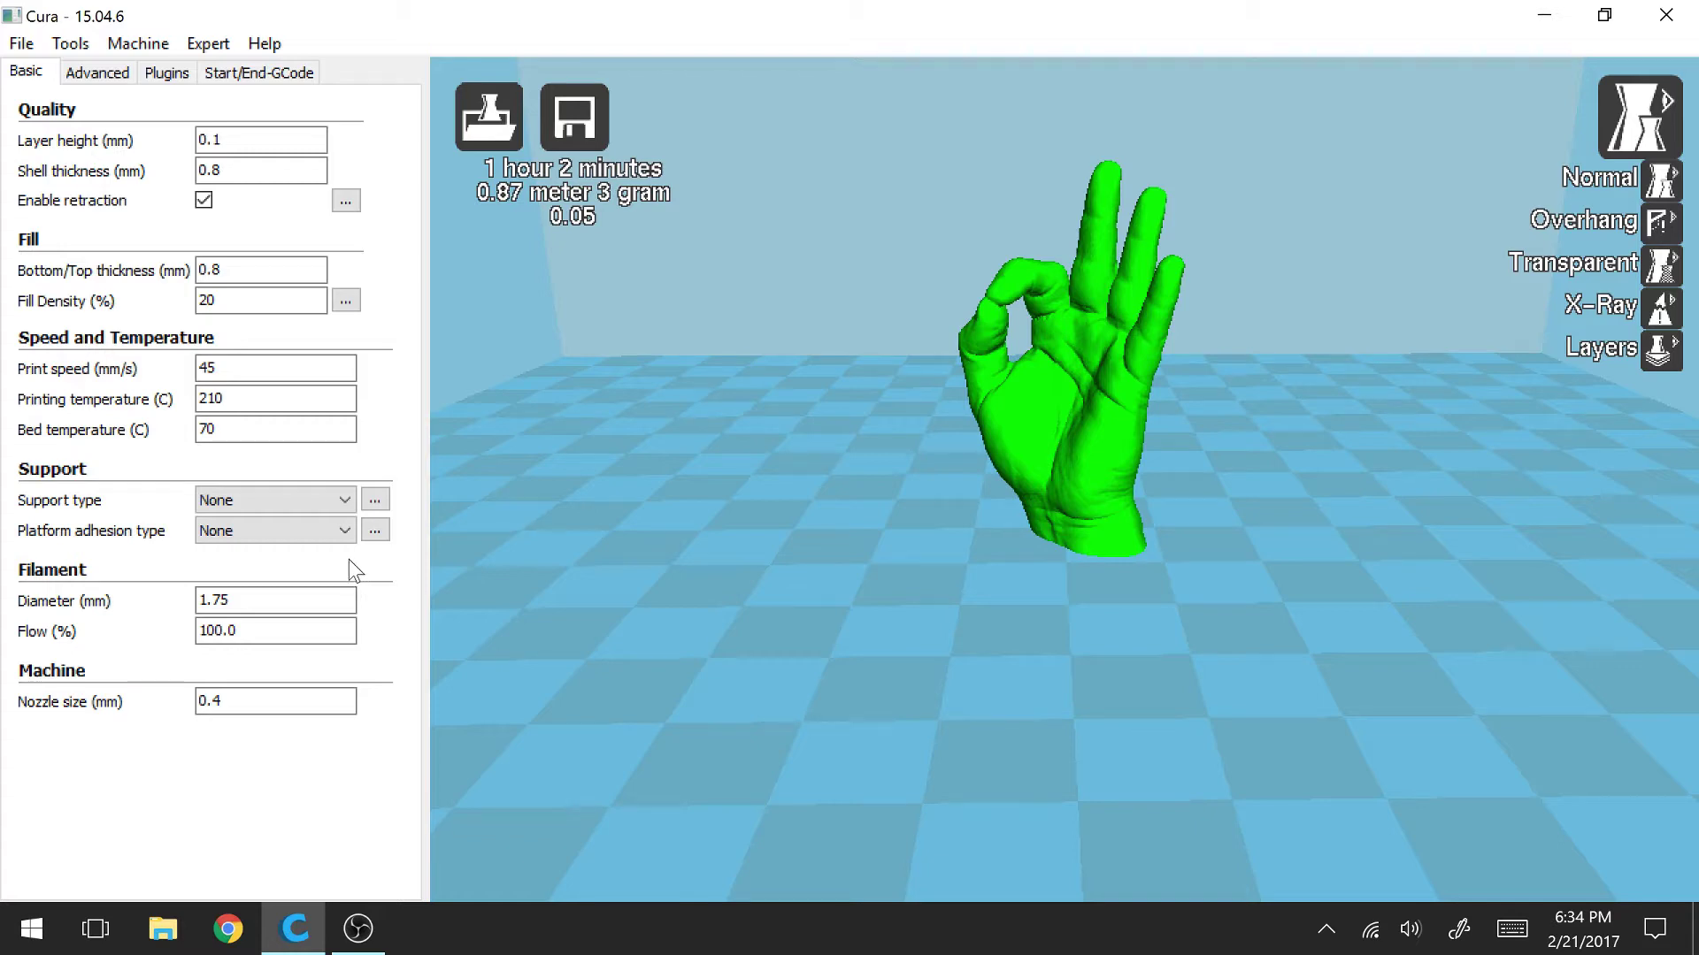
mouse_move(142, 549)
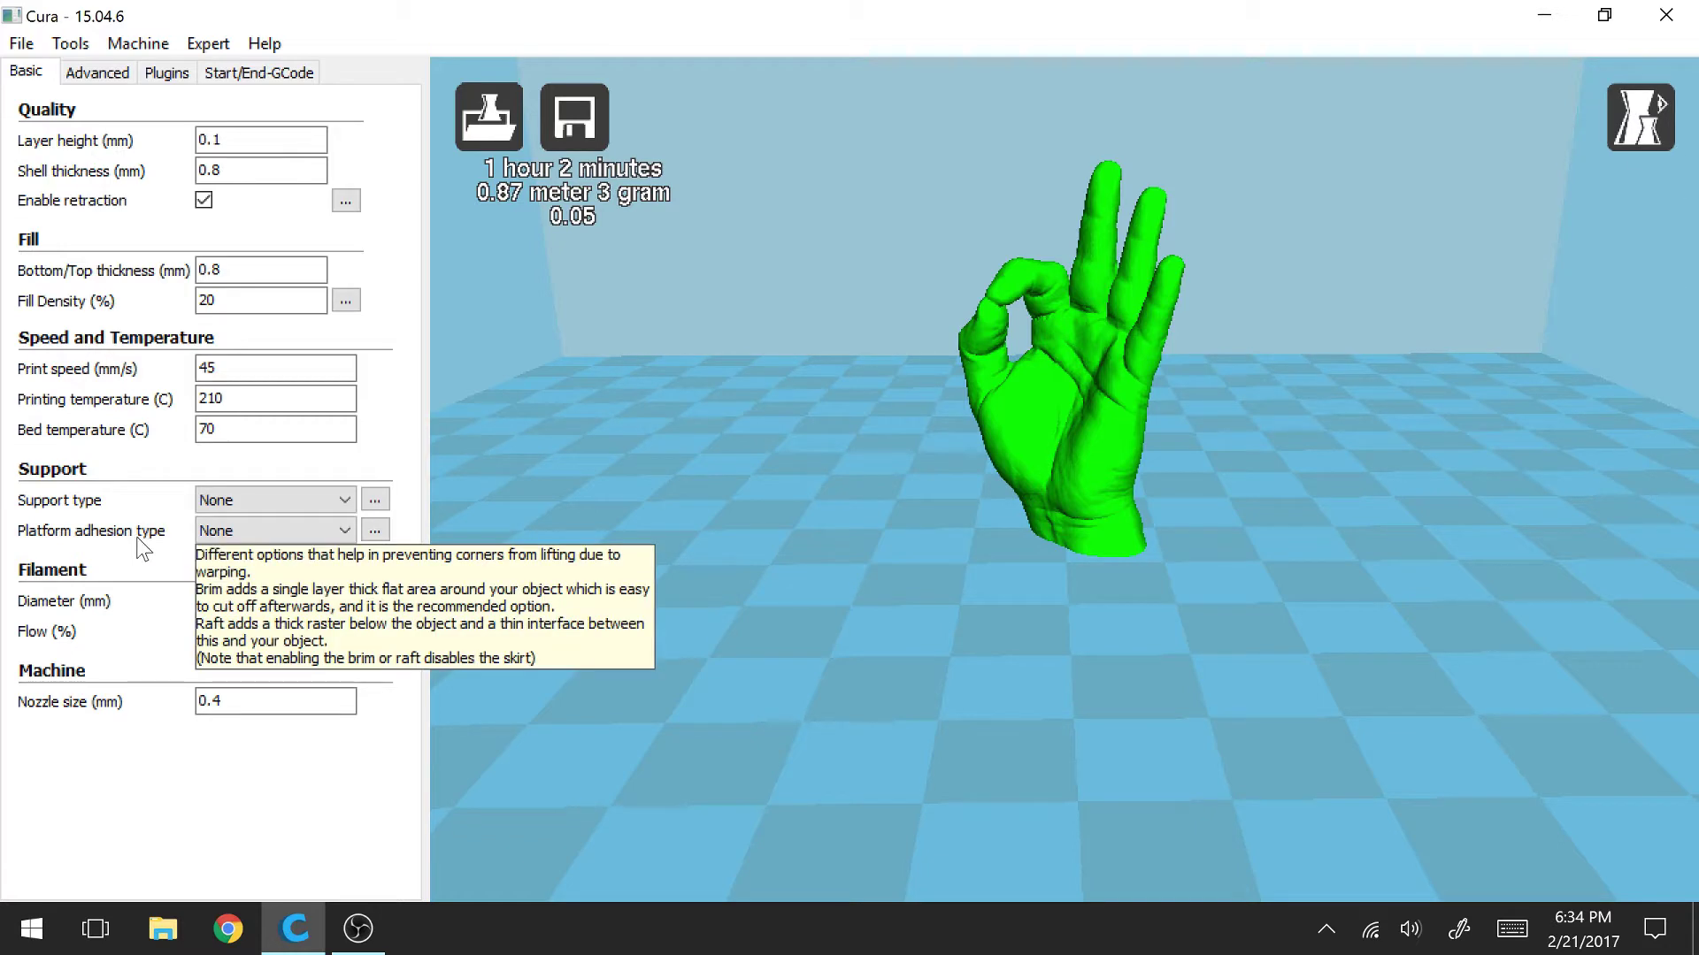
click(290, 538)
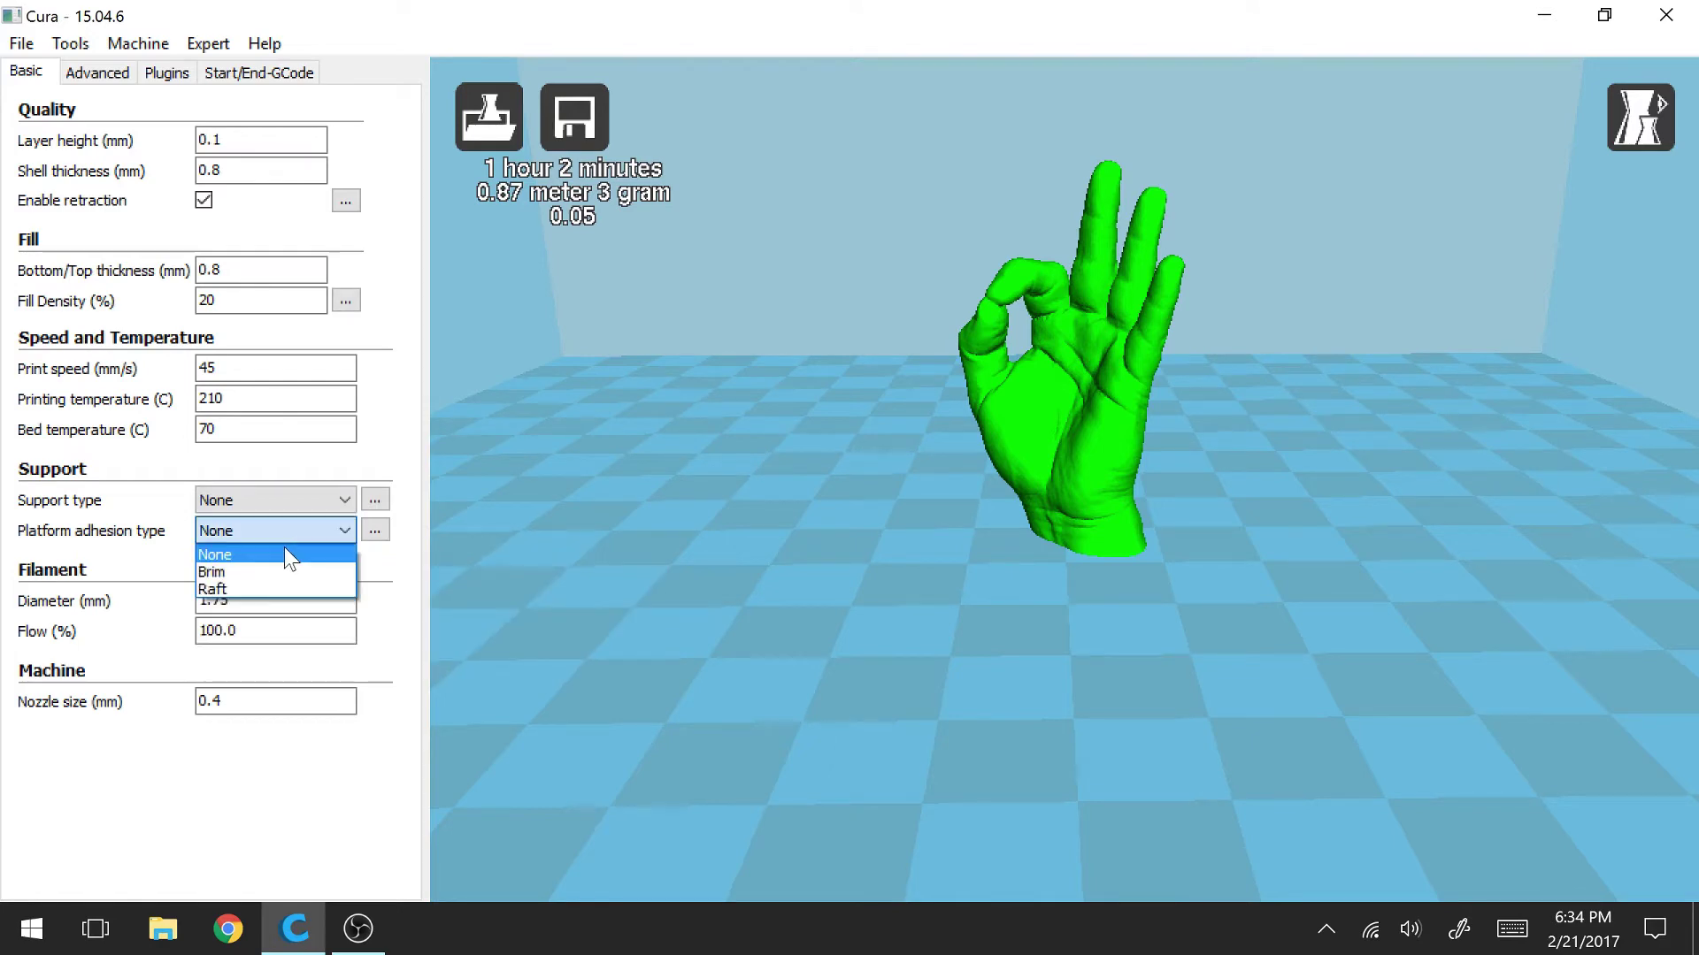
click(398, 566)
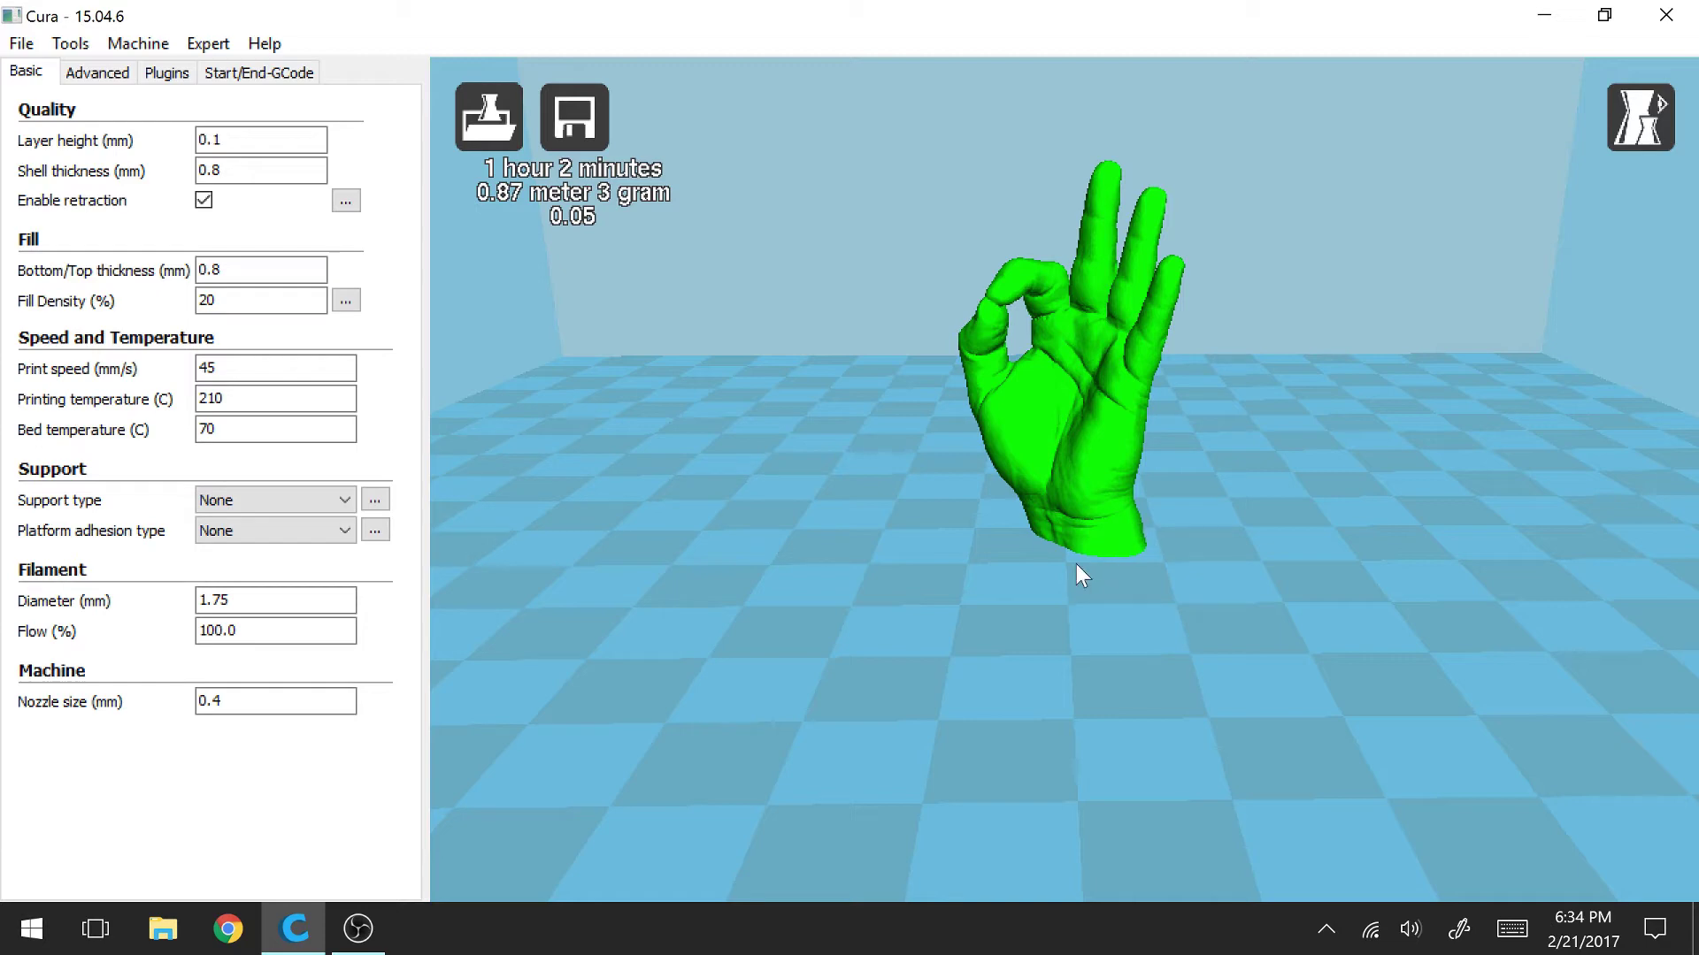
click(259, 532)
click(415, 571)
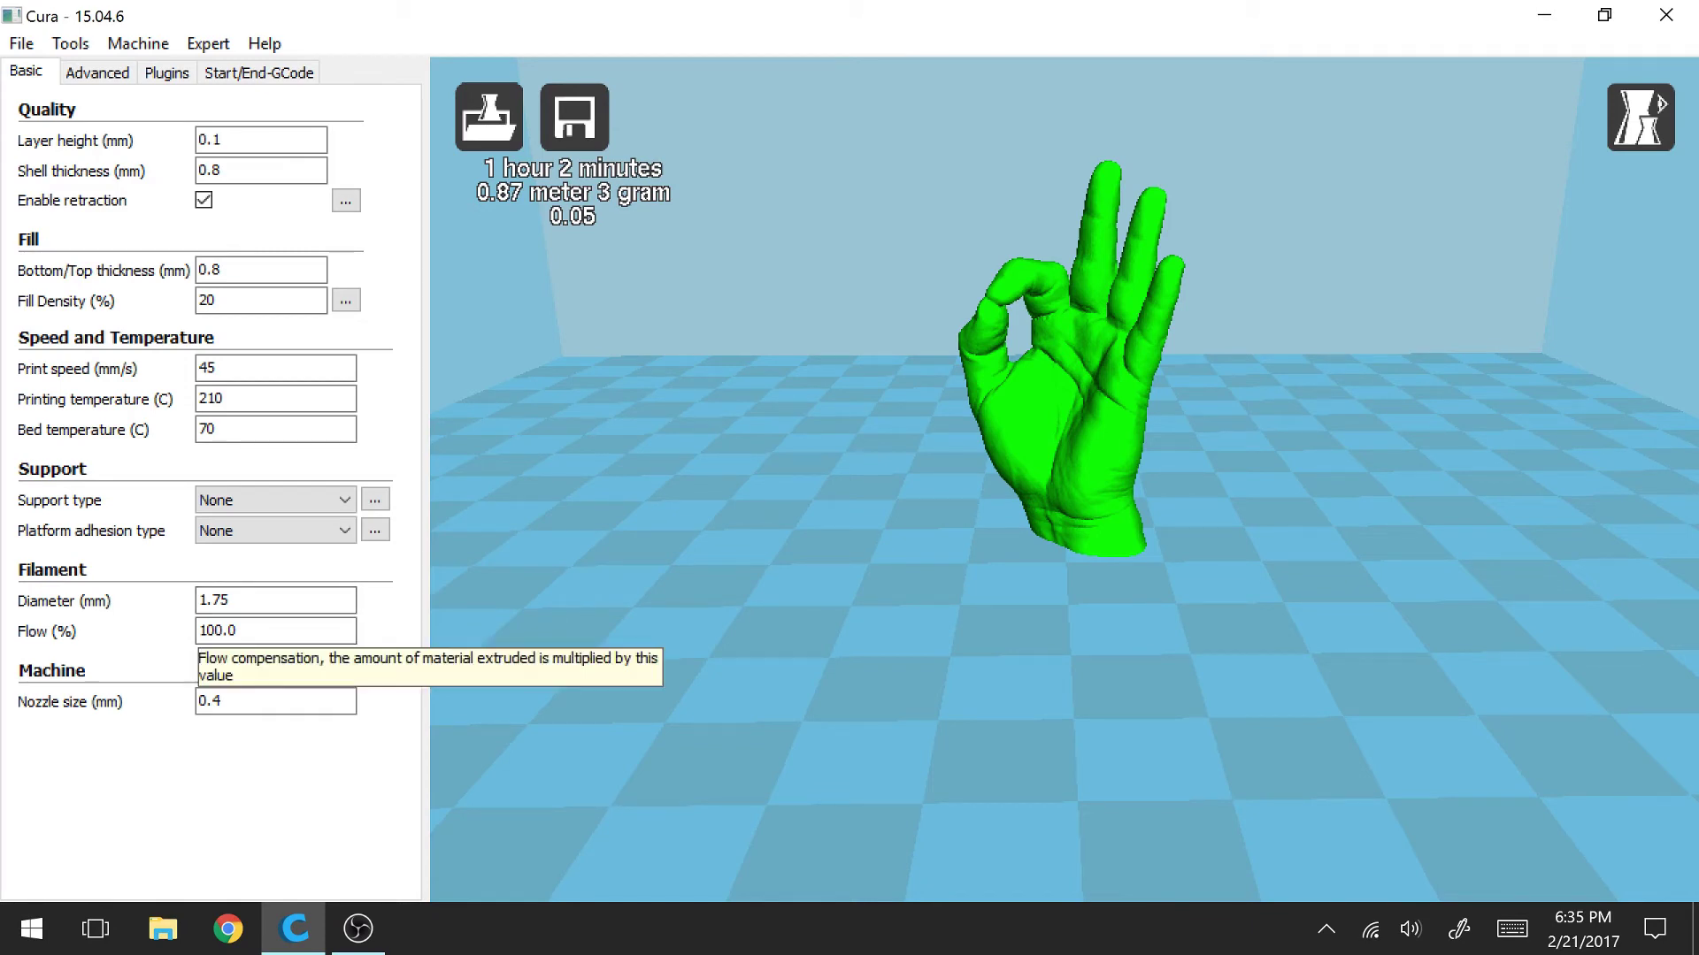
click(263, 630)
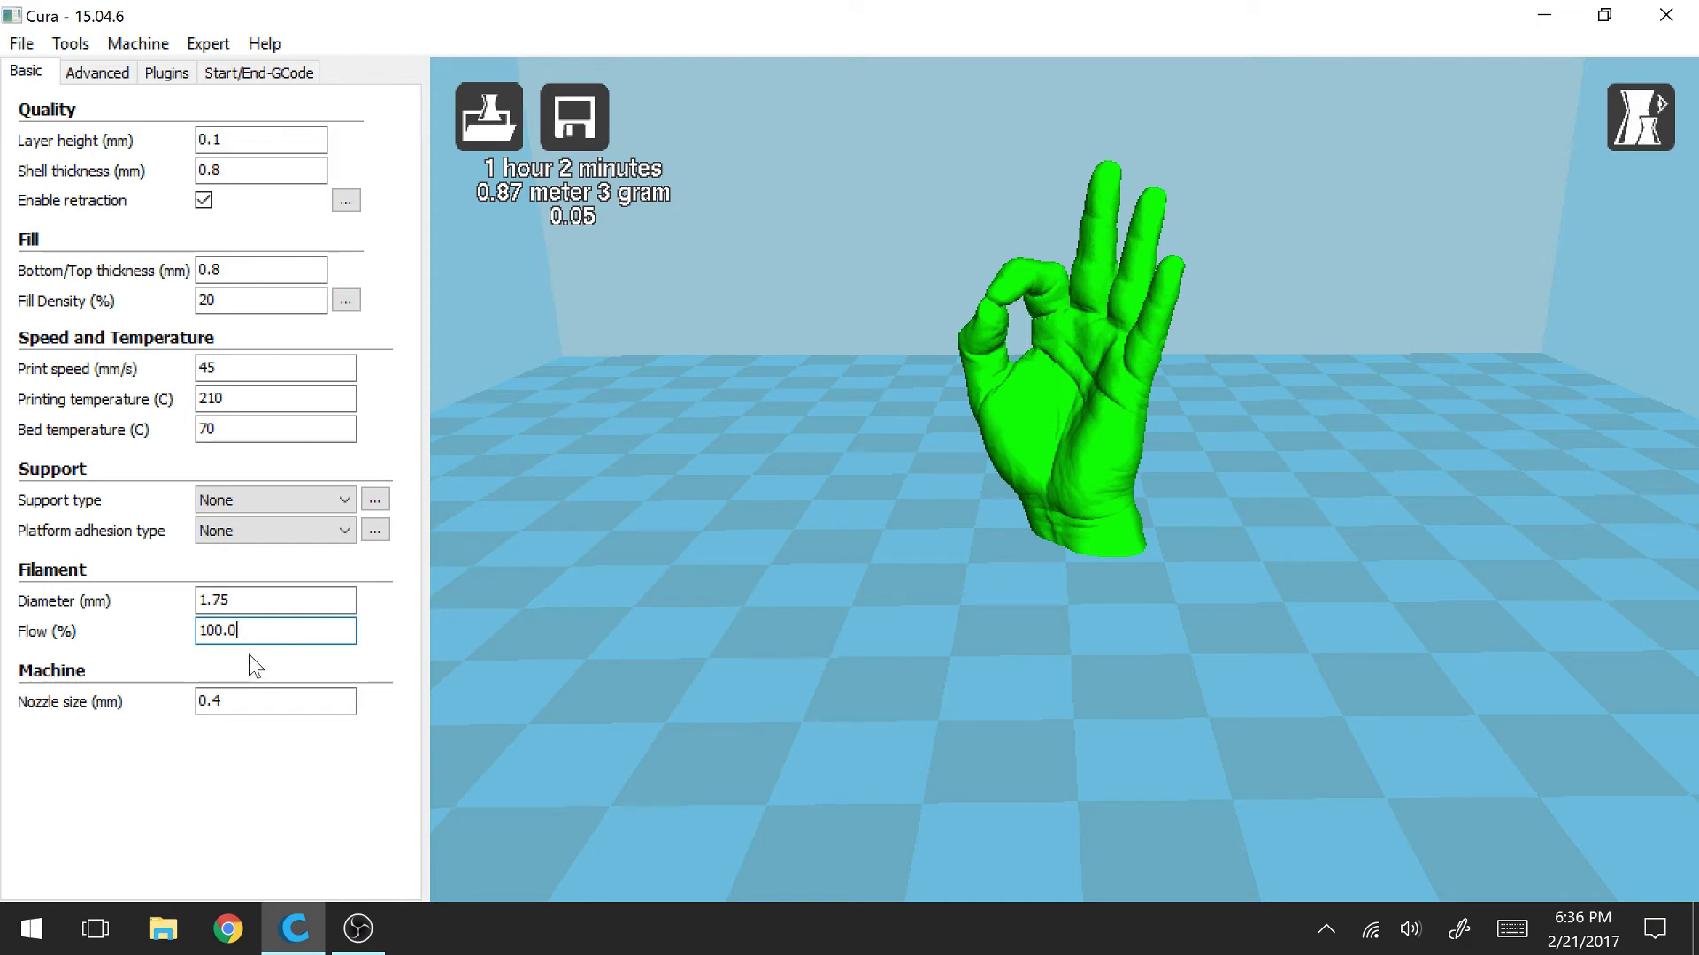
click(228, 702)
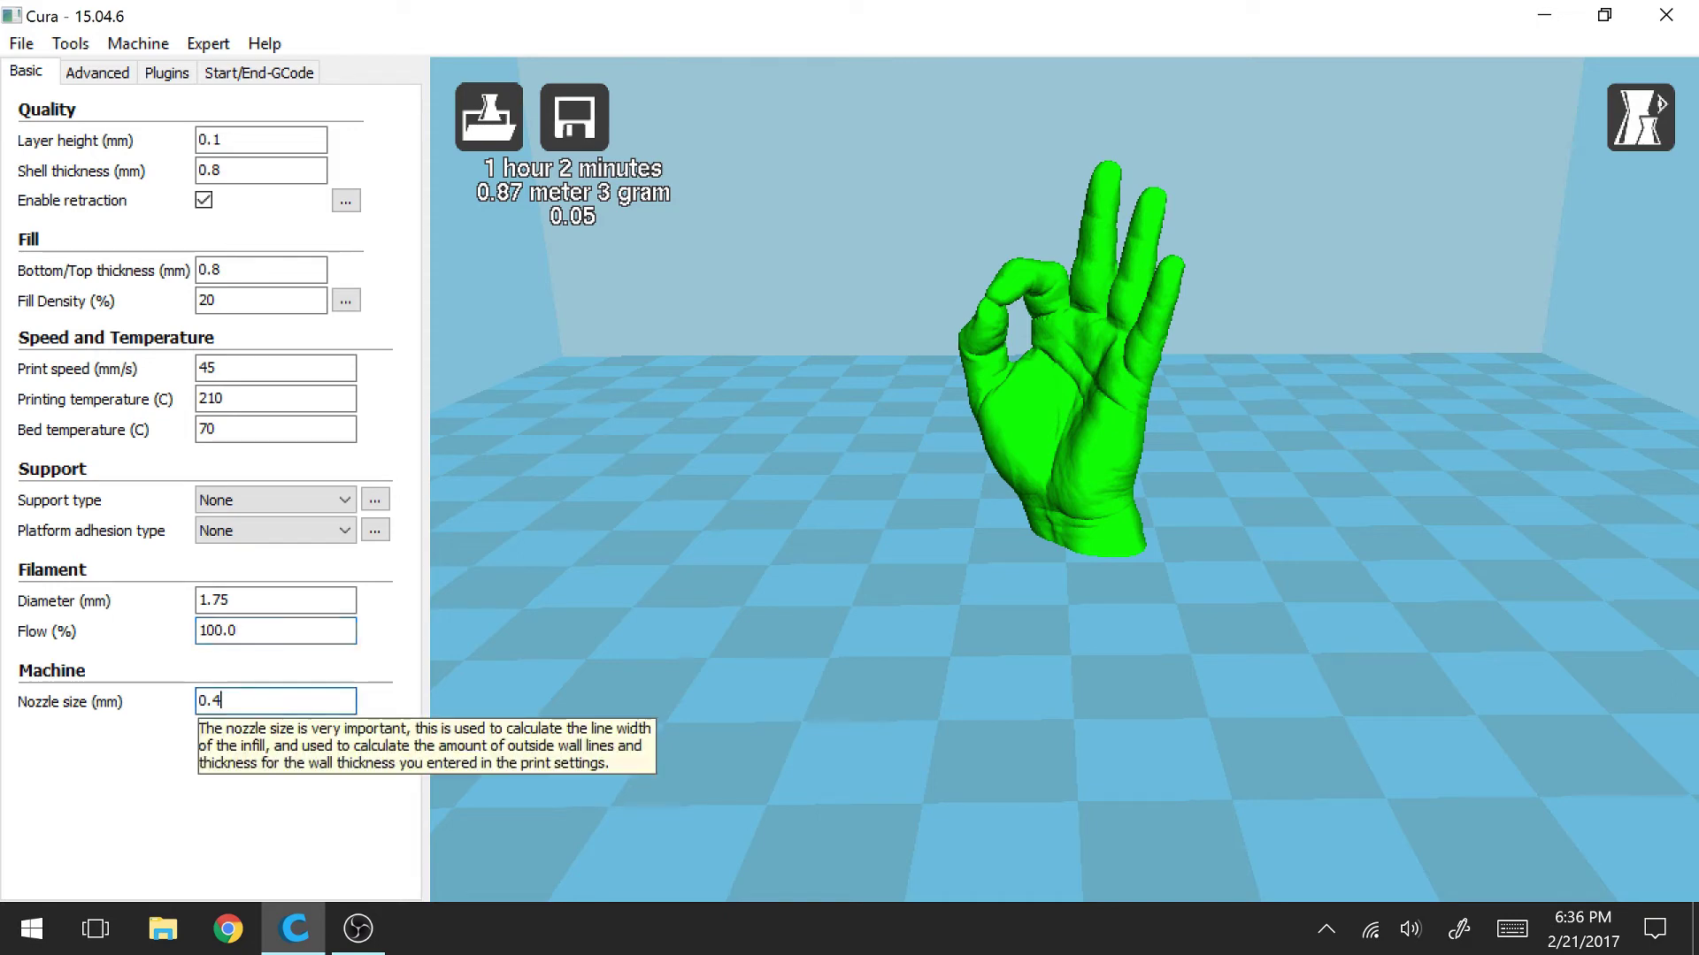
key(ctrl+a)
key(End)
key(shift+Left)
key(shift+Left)
key(shift+Left)
key(Right)
click(222, 169)
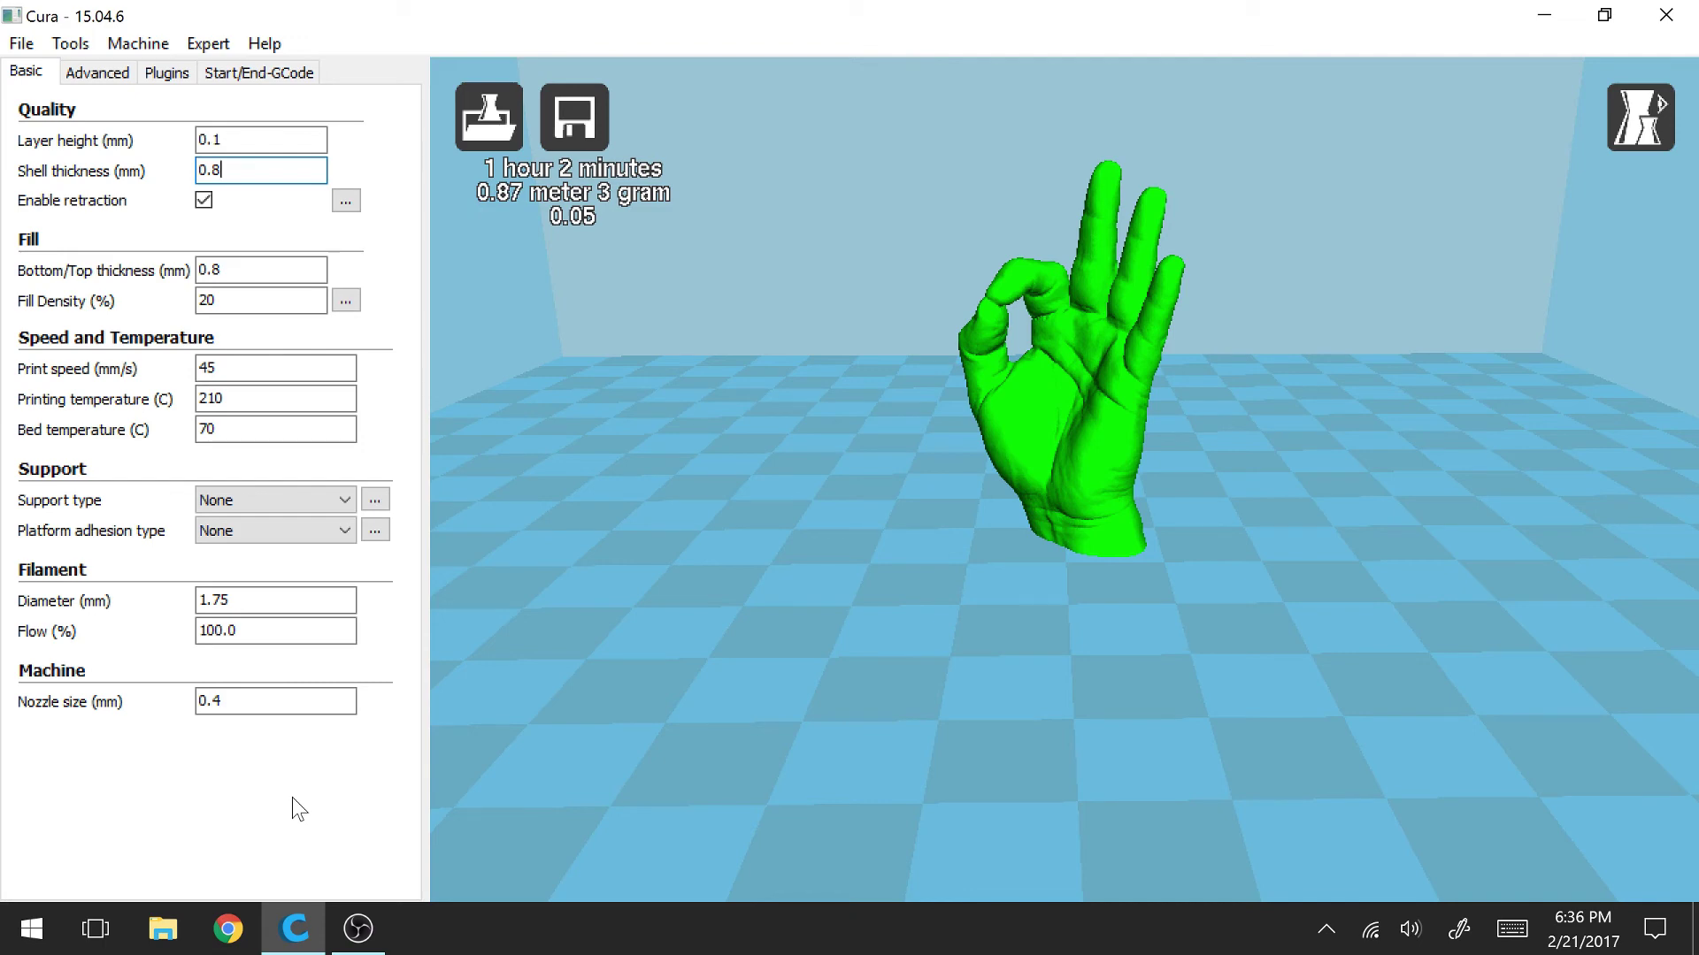
click(97, 72)
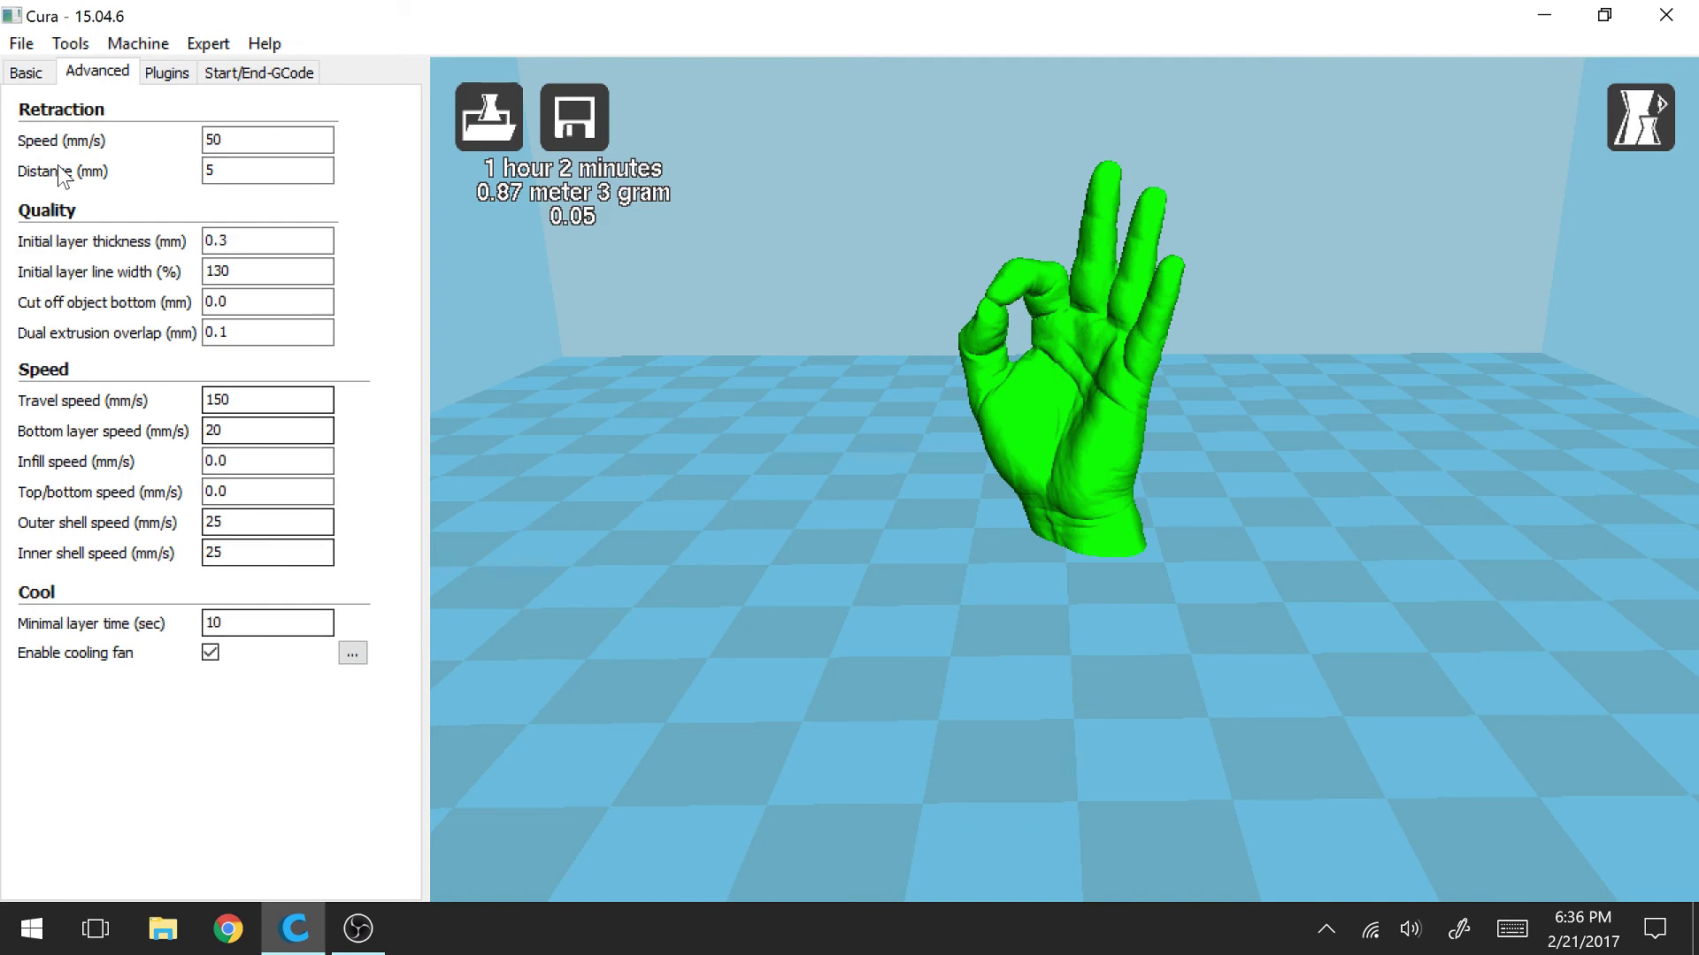
click(24, 73)
mouse_move(138, 142)
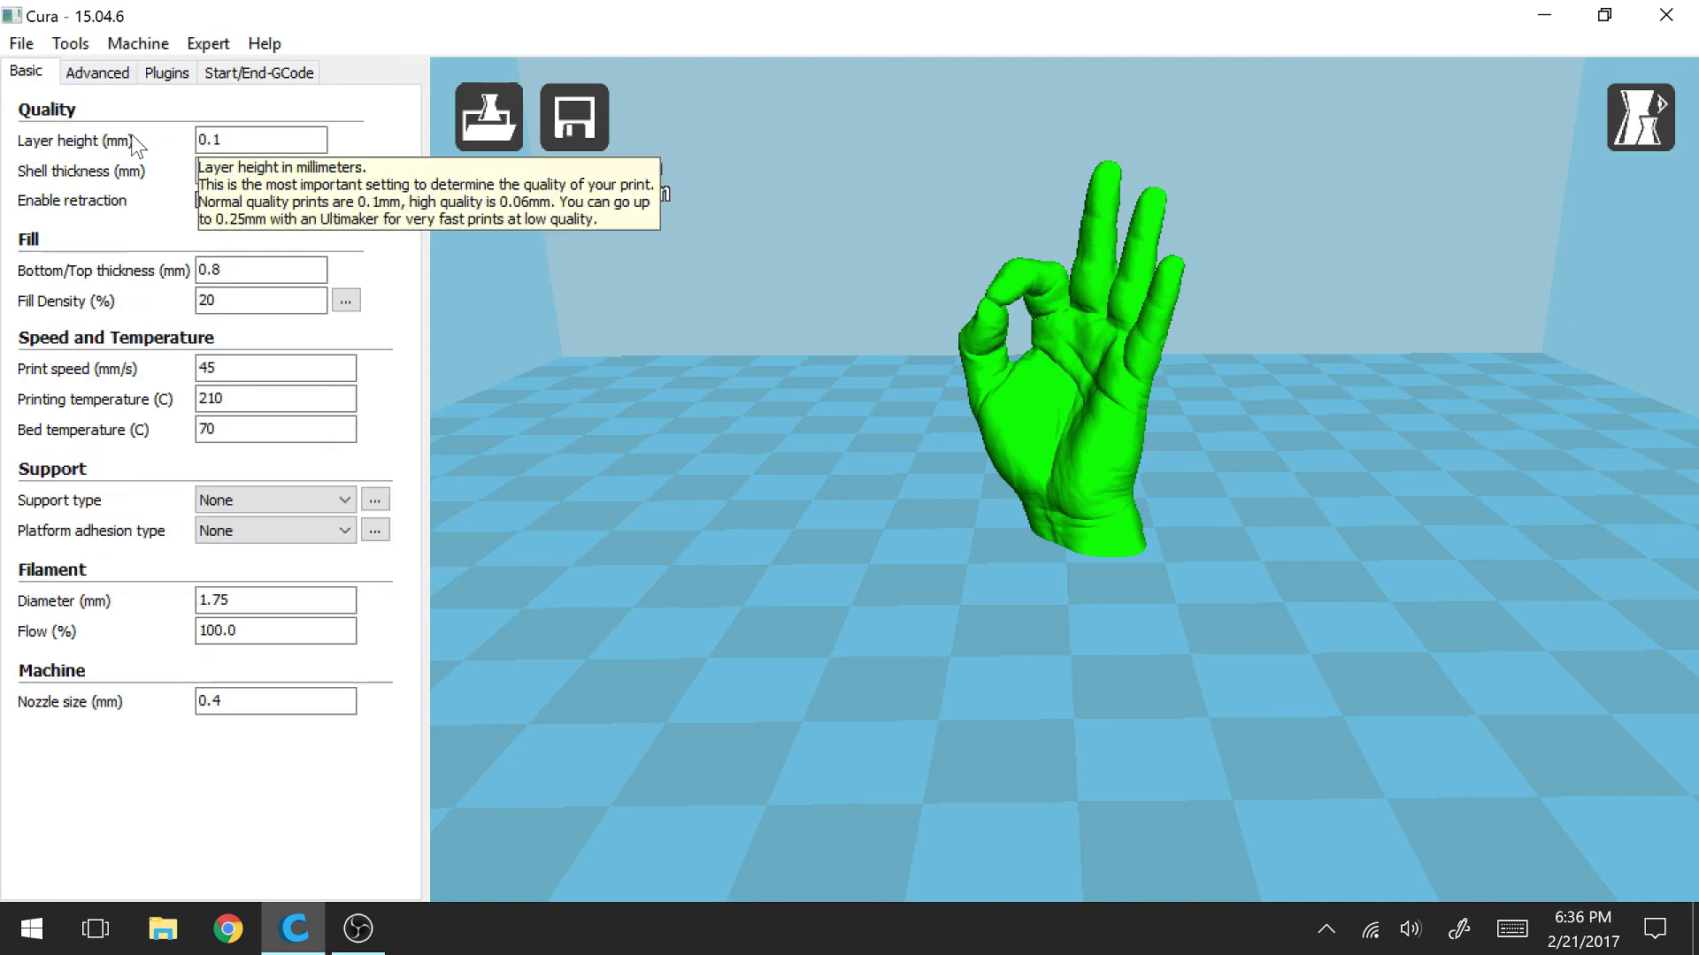